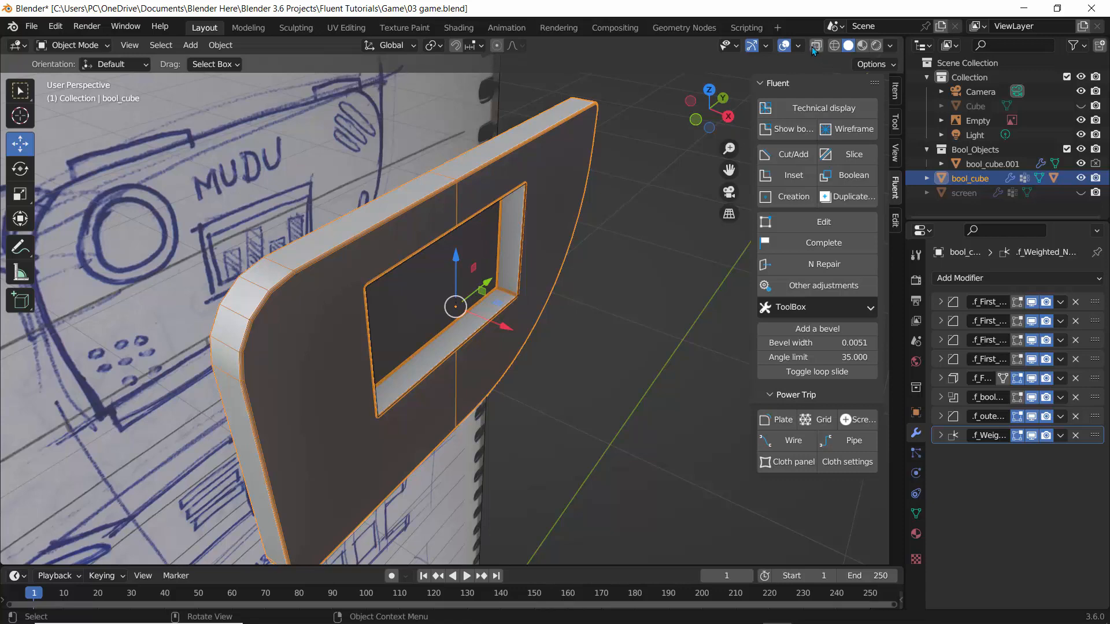
# Turn on X-ray and make the hidden screen object visible again.
pyautogui.click(815, 45)
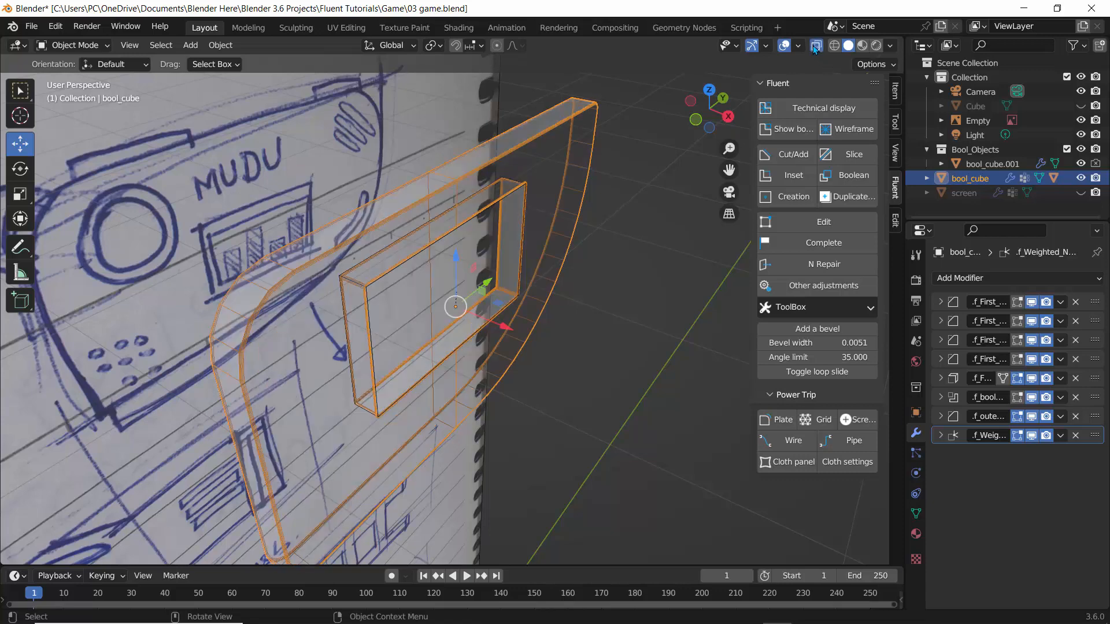
pyautogui.click(1081, 192)
pyautogui.moveTo(457, 180)
pyautogui.mouseDown(button='middle')
pyautogui.moveTo(507, 162)
pyautogui.moveTo(413, 211)
pyautogui.moveTo(404, 202)
pyautogui.moveTo(456, 206)
pyautogui.moveTo(467, 218)
pyautogui.moveTo(452, 223)
pyautogui.moveTo(588, 204)
pyautogui.moveTo(422, 179)
pyautogui.moveTo(443, 190)
pyautogui.moveTo(431, 157)
pyautogui.moveTo(318, 140)
pyautogui.moveTo(577, 130)
pyautogui.mouseUp(button='middle')
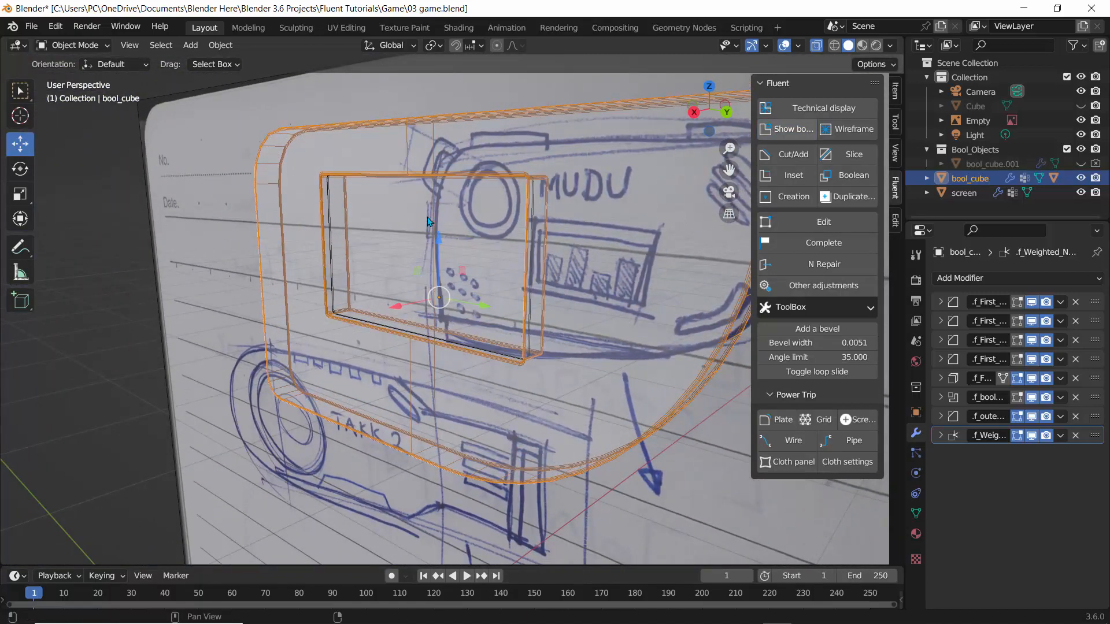
pyautogui.moveTo(427, 221); pyautogui.dragTo(498, 216, button='middle')
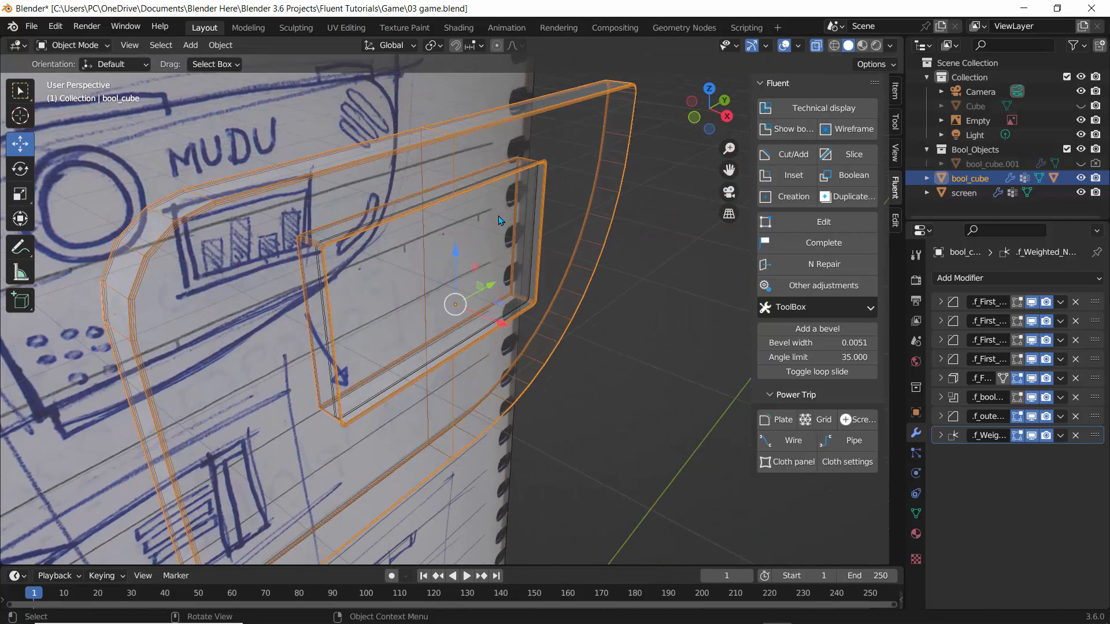
# Inspect the screen panel and the bool_cube frame from several angles, switching the selection between them.
pyautogui.click(534, 189)
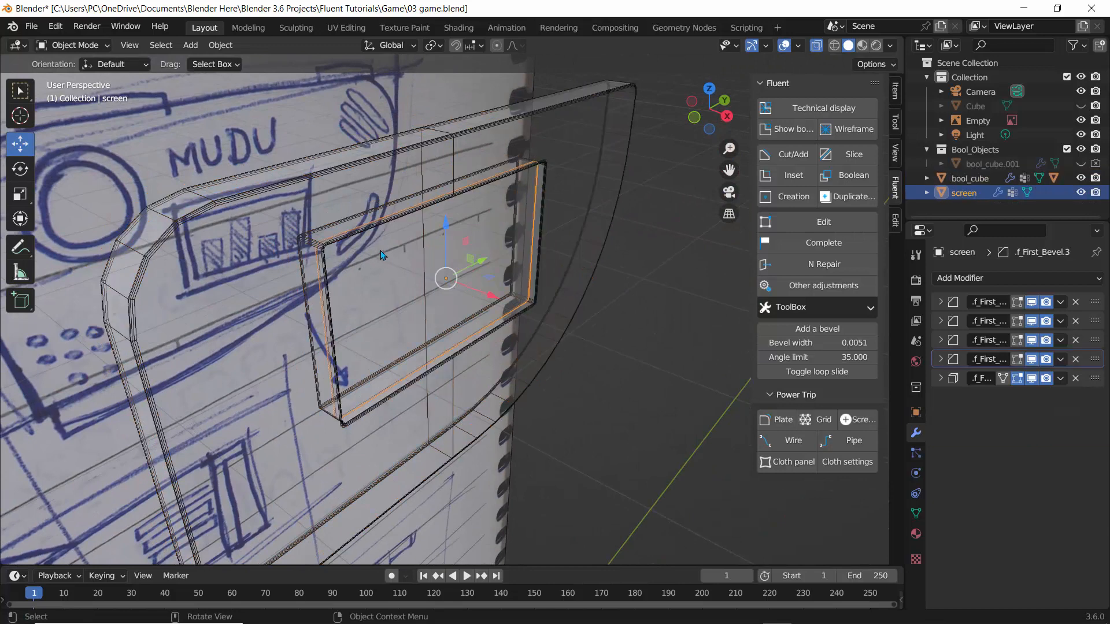
pyautogui.moveTo(381, 252); pyautogui.dragTo(404, 264, button='middle')
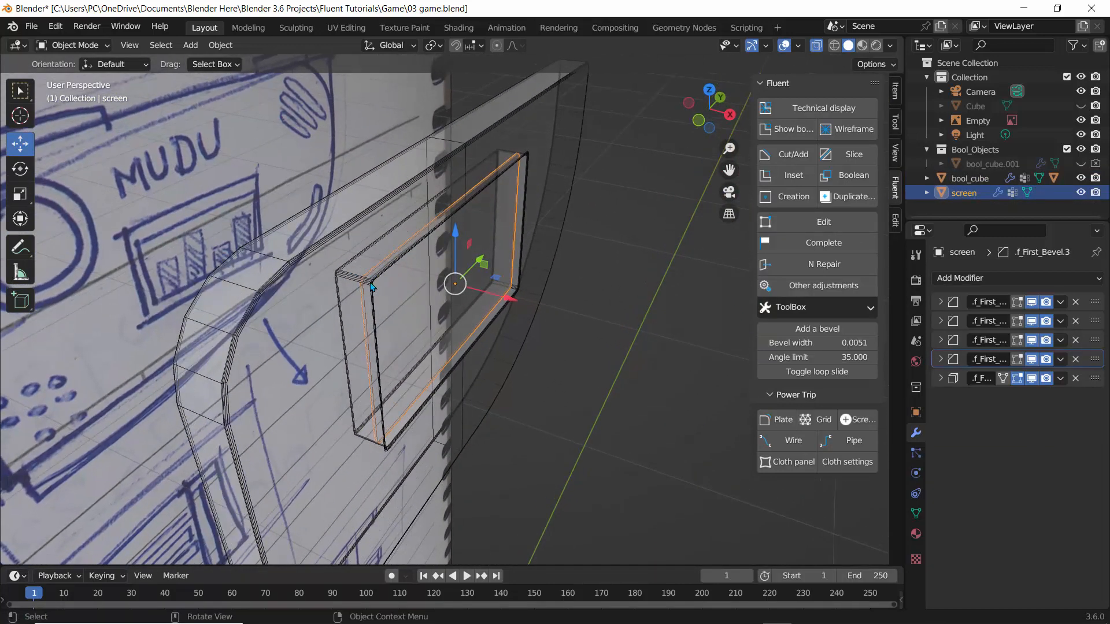
pyautogui.click(373, 288)
pyautogui.click(374, 287)
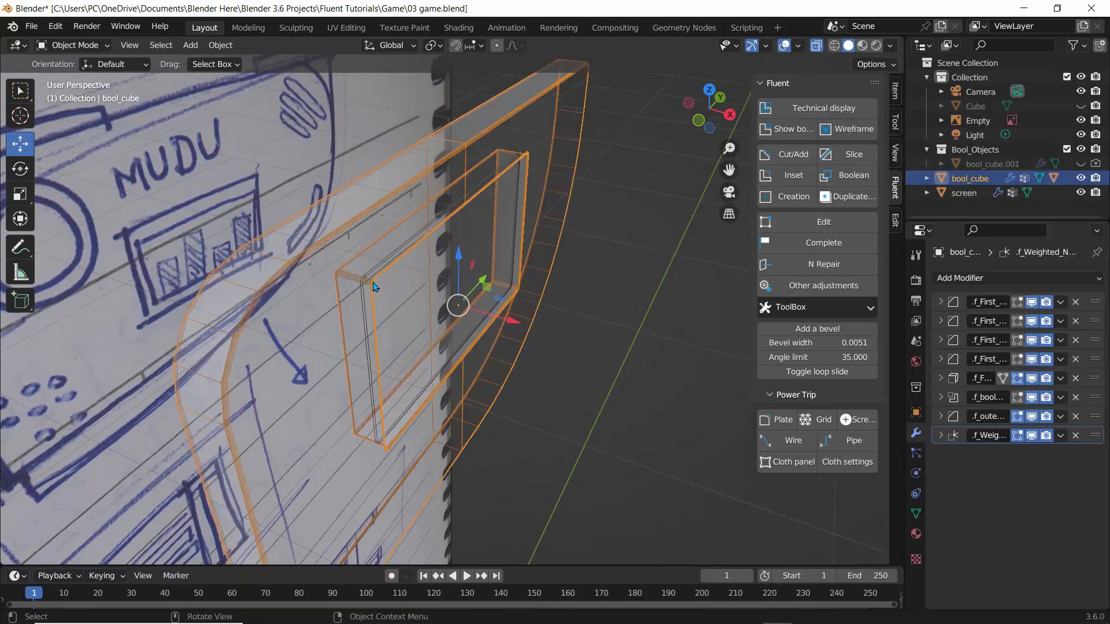
pyautogui.click(345, 232)
pyautogui.moveTo(367, 238); pyautogui.dragTo(282, 190, button='middle')
pyautogui.click(276, 188)
pyautogui.click(276, 189)
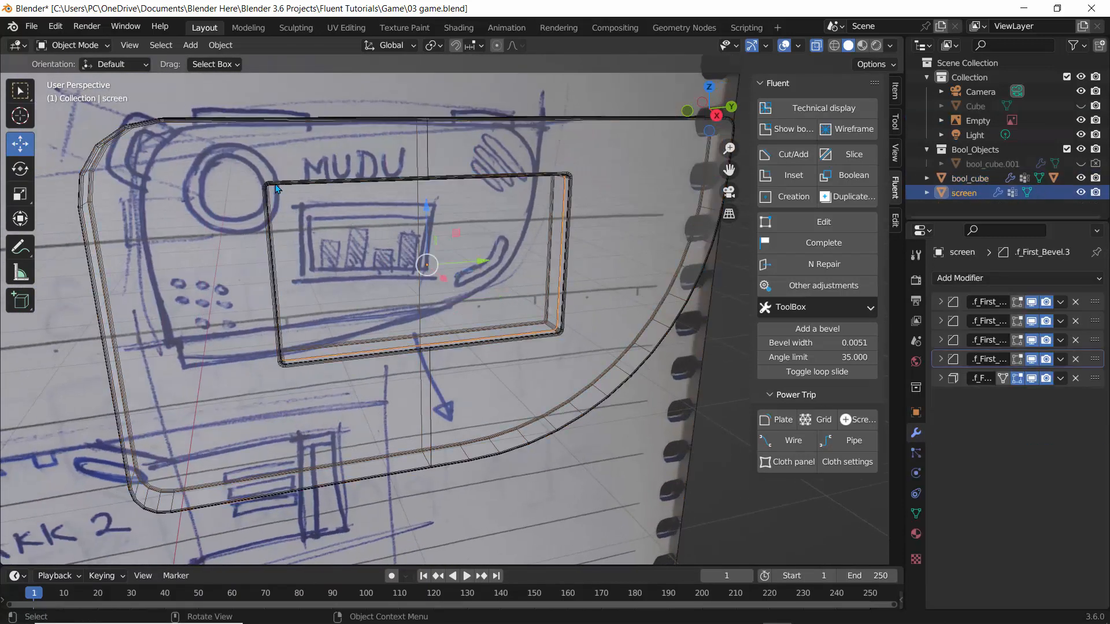
pyautogui.moveTo(428, 232); pyautogui.dragTo(473, 239, button='middle')
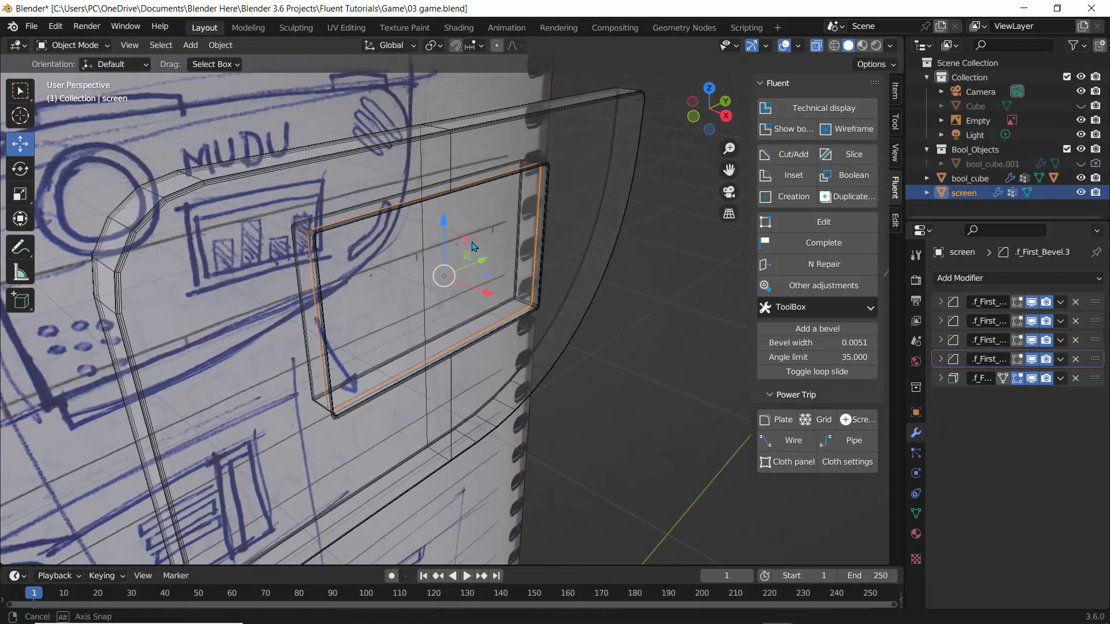
pyautogui.scroll(-4, 473, 239)
pyautogui.moveTo(575, 196)
pyautogui.mouseDown(button='middle')
pyautogui.moveTo(496, 162)
pyautogui.moveTo(490, 175)
pyautogui.moveTo(310, 218)
pyautogui.mouseUp(button='middle')
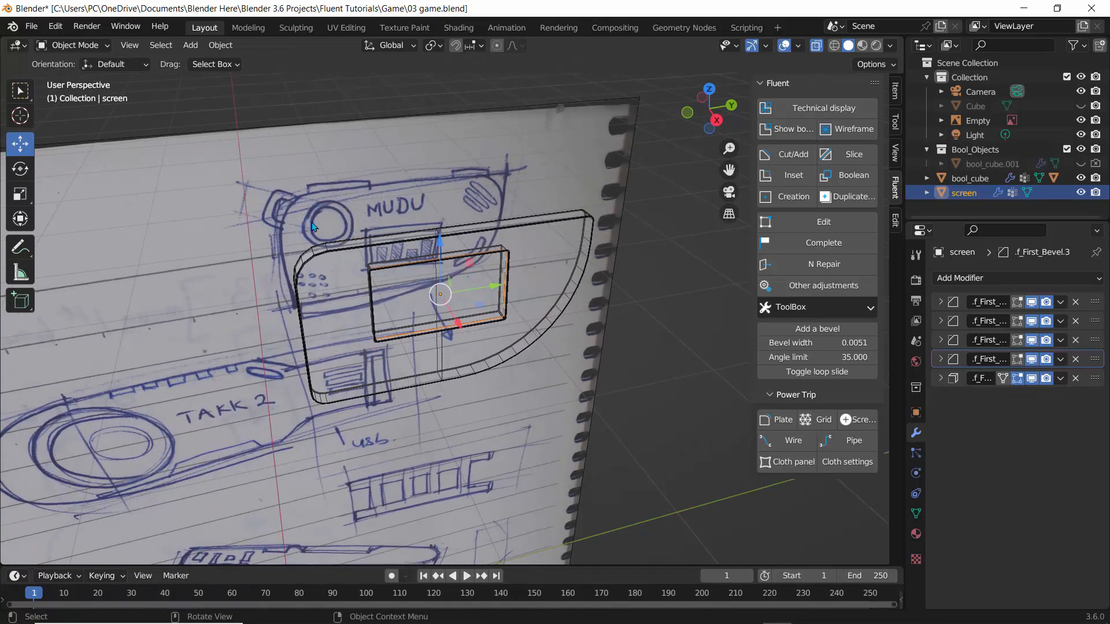
# Turn off X-ray and select the bool_cube frame.
pyautogui.click(815, 48)
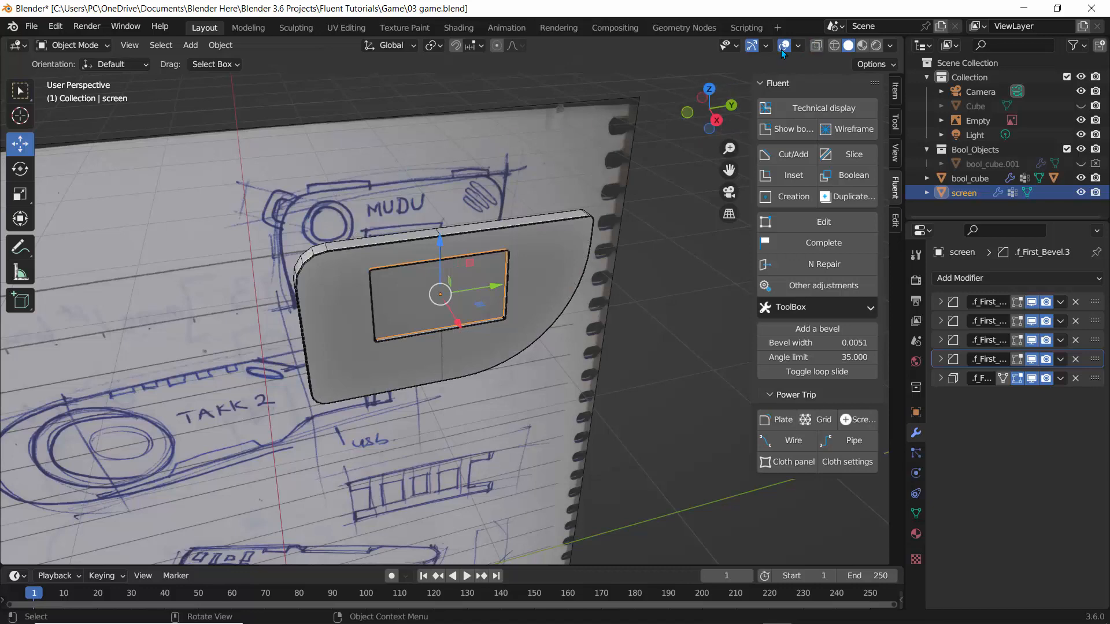
pyautogui.moveTo(190, 254); pyautogui.dragTo(232, 251, button='middle')
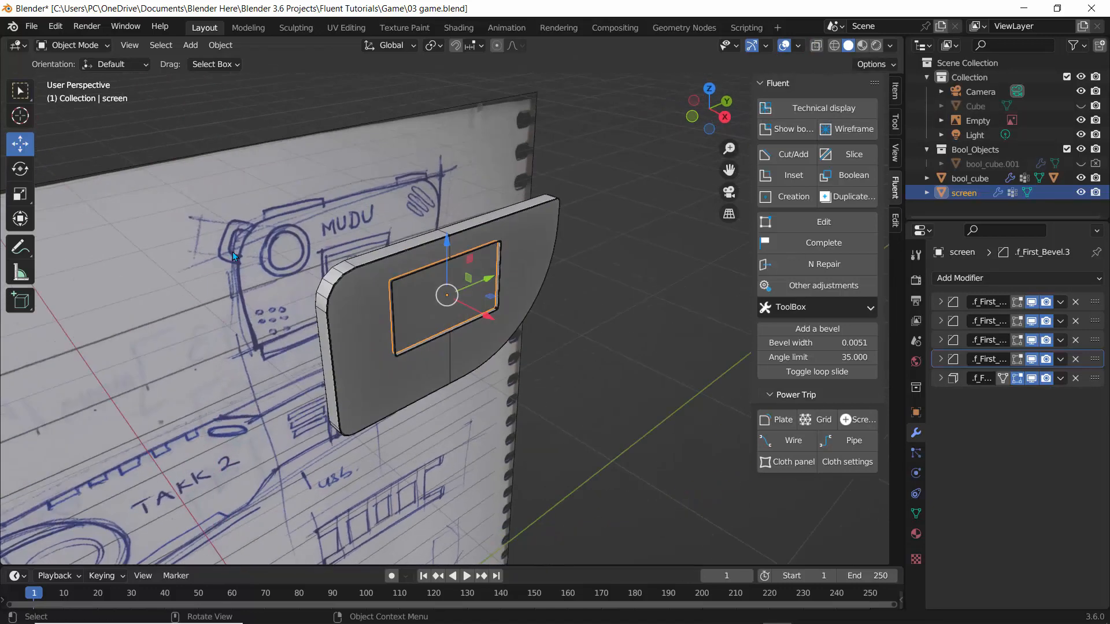
pyautogui.scroll(3, 232, 251)
pyautogui.click(268, 218)
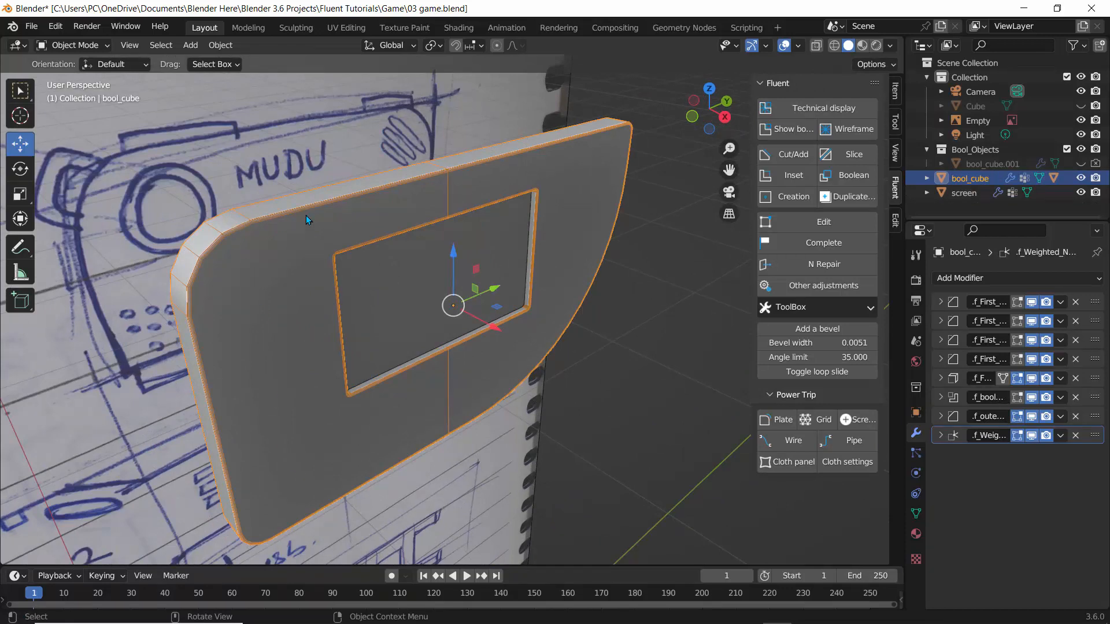
pyautogui.moveTo(307, 204); pyautogui.dragTo(227, 196, button='middle')
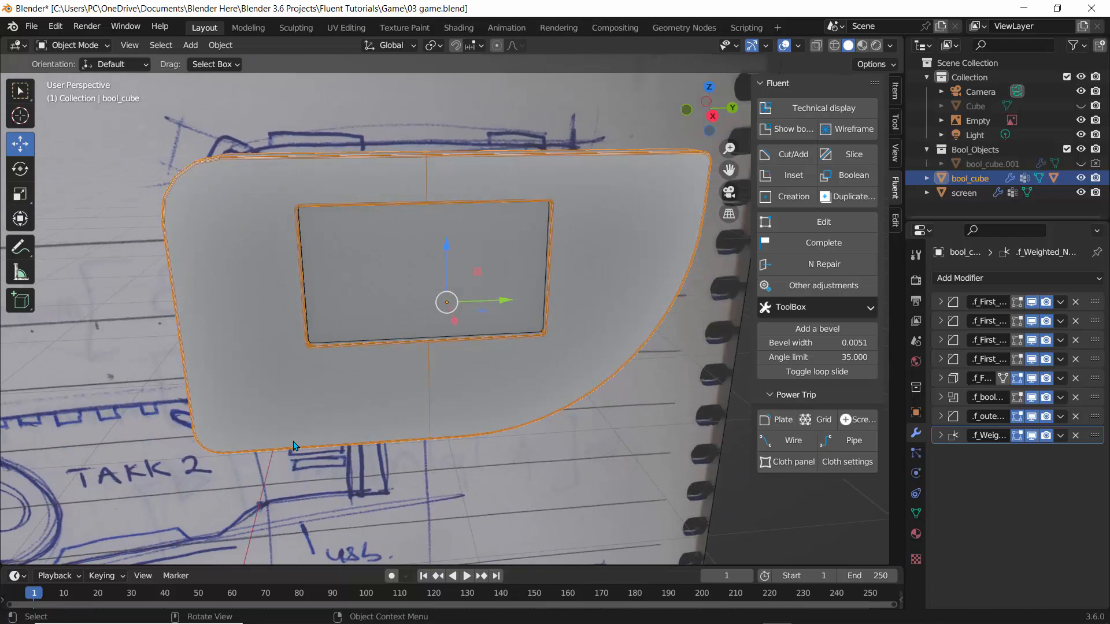
pyautogui.moveTo(149, 261); pyautogui.dragTo(214, 282, button='middle')
pyautogui.click(583, 377)
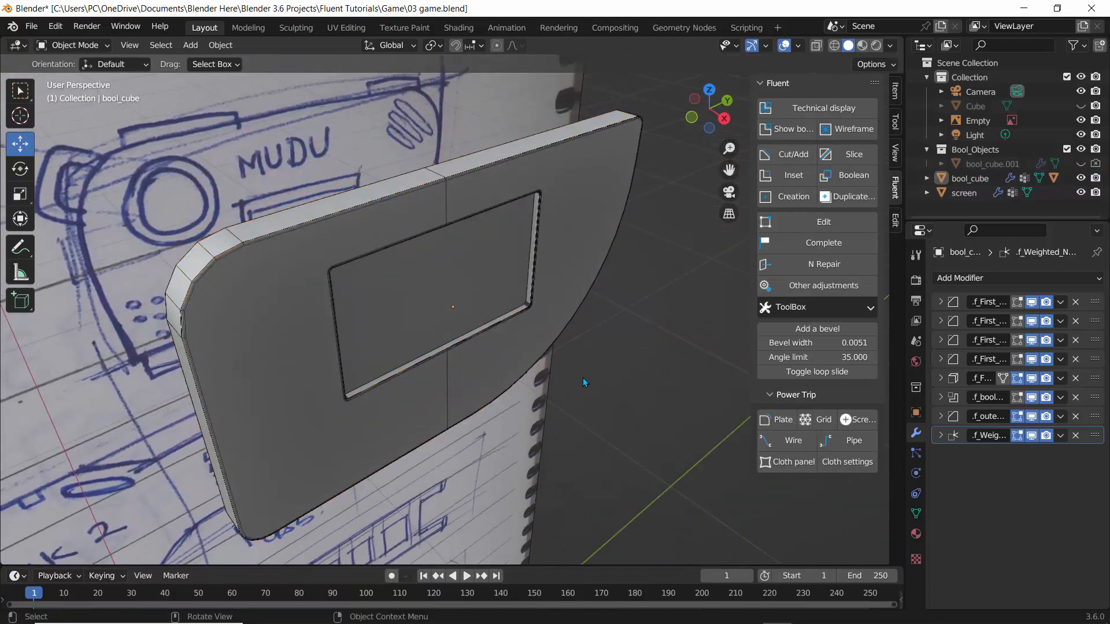
pyautogui.click(224, 257)
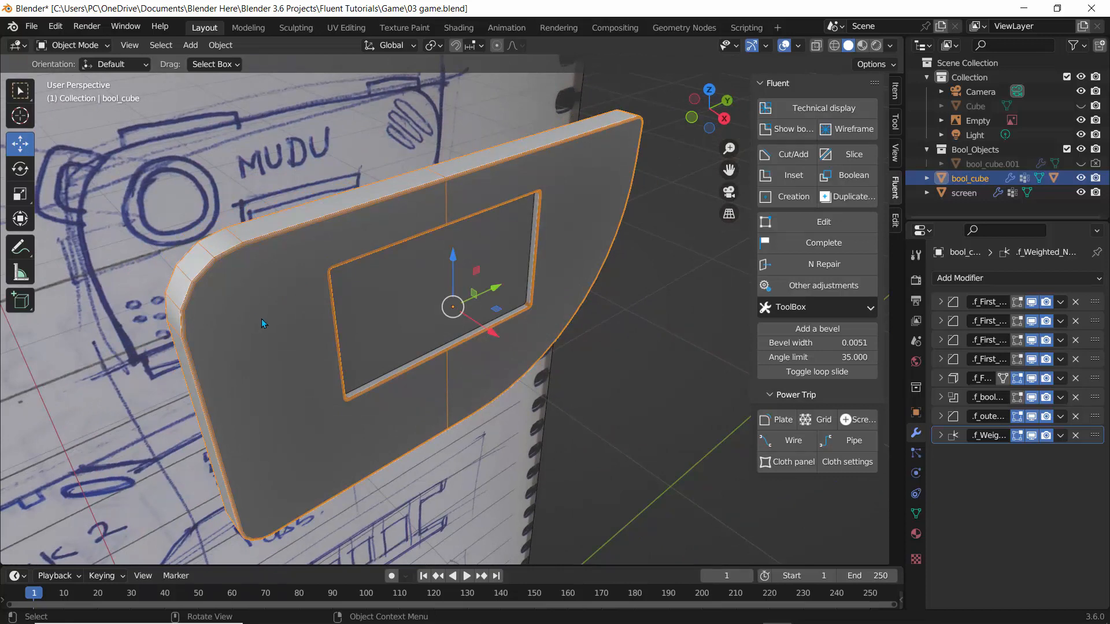
pyautogui.moveTo(261, 318); pyautogui.dragTo(230, 317, button='middle')
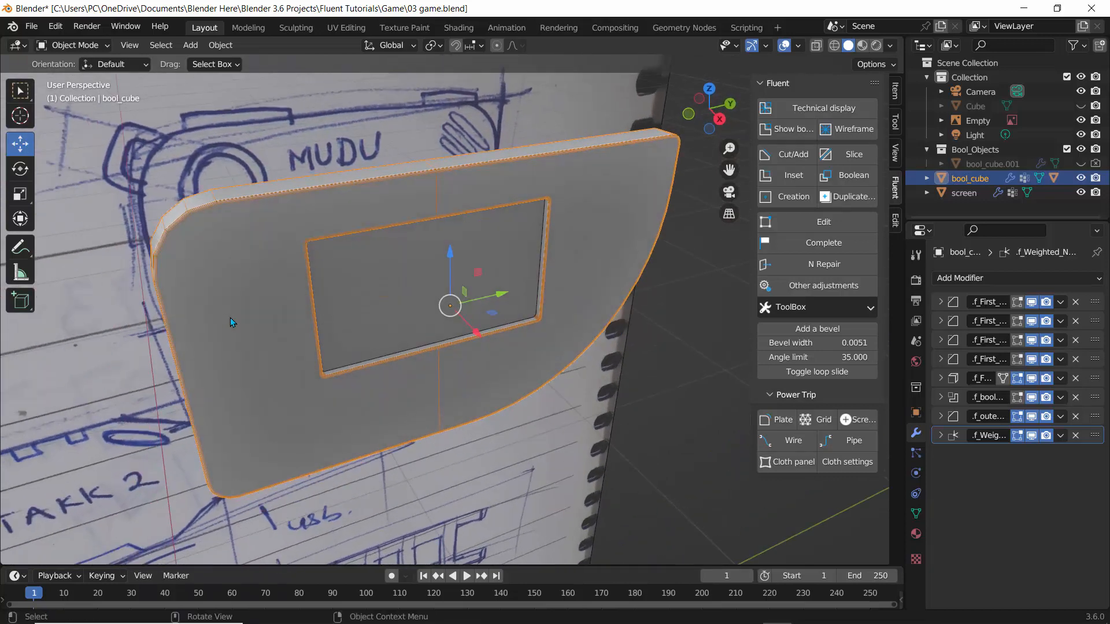
# Switch the bool_cube frame into Edit Mode.
pyautogui.click(67, 46)
pyautogui.click(79, 80)
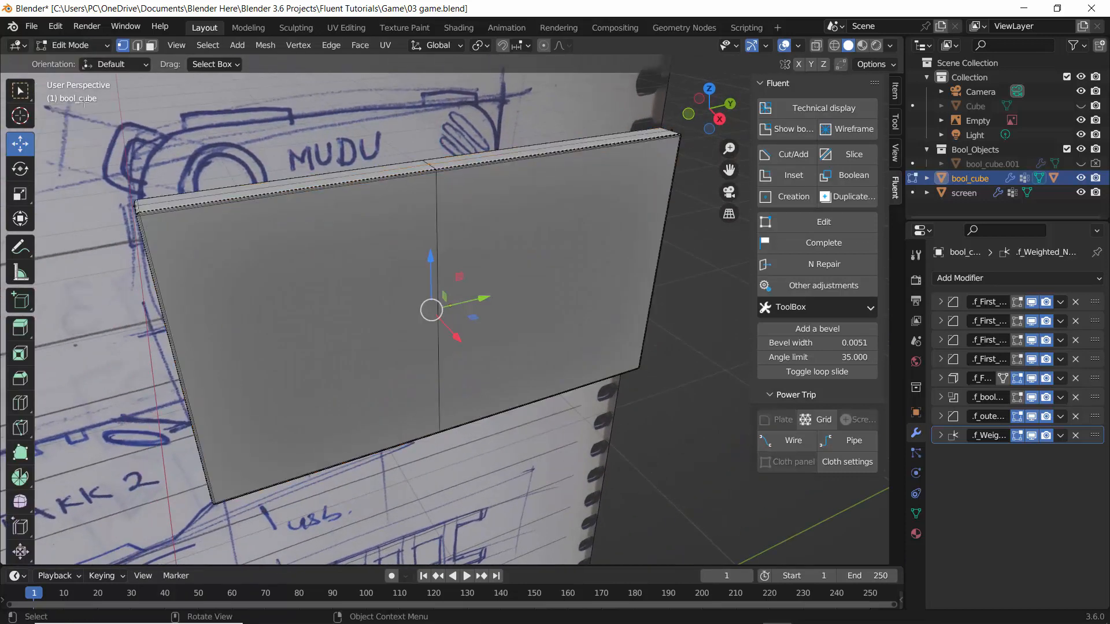
pyautogui.moveTo(204, 200)
pyautogui.mouseDown(button='middle')
pyautogui.moveTo(188, 203)
pyautogui.moveTo(220, 210)
pyautogui.mouseUp(button='middle')
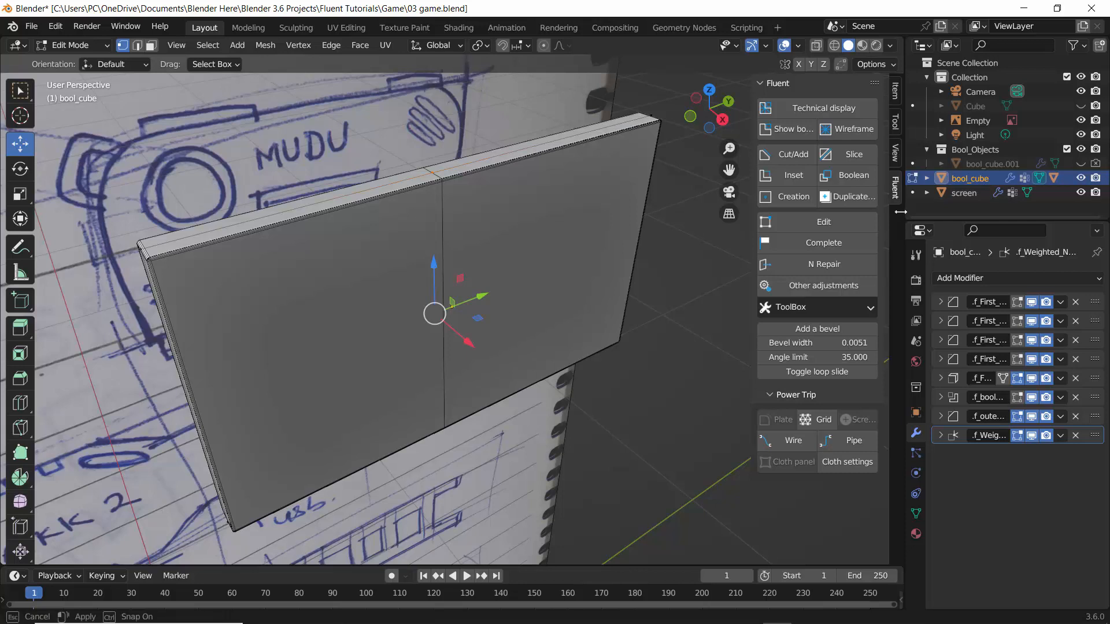
# Widen the properties editor and hide the f_First_Solidify modifier in the viewport.
pyautogui.moveTo(901, 212); pyautogui.dragTo(810, 212)
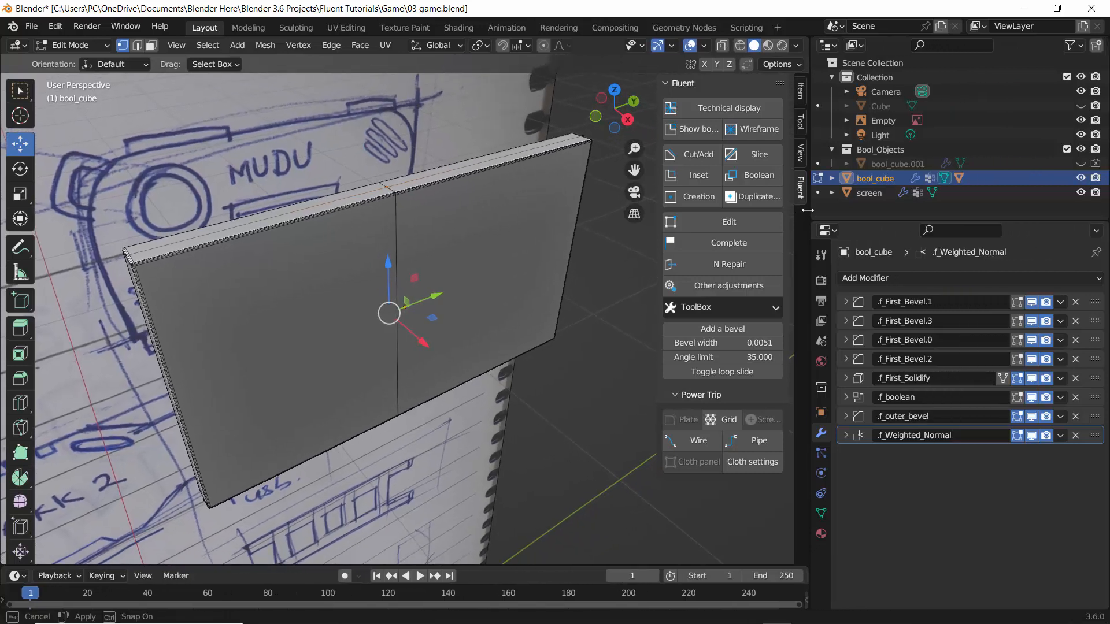
pyautogui.click(1030, 378)
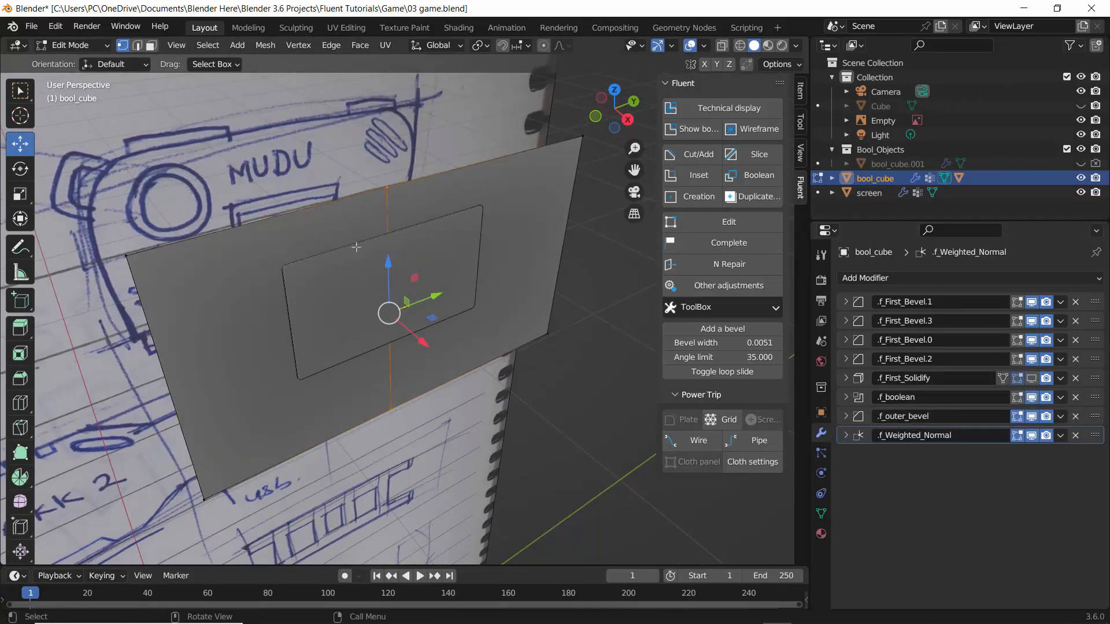
pyautogui.moveTo(301, 339); pyautogui.dragTo(221, 289, button='middle')
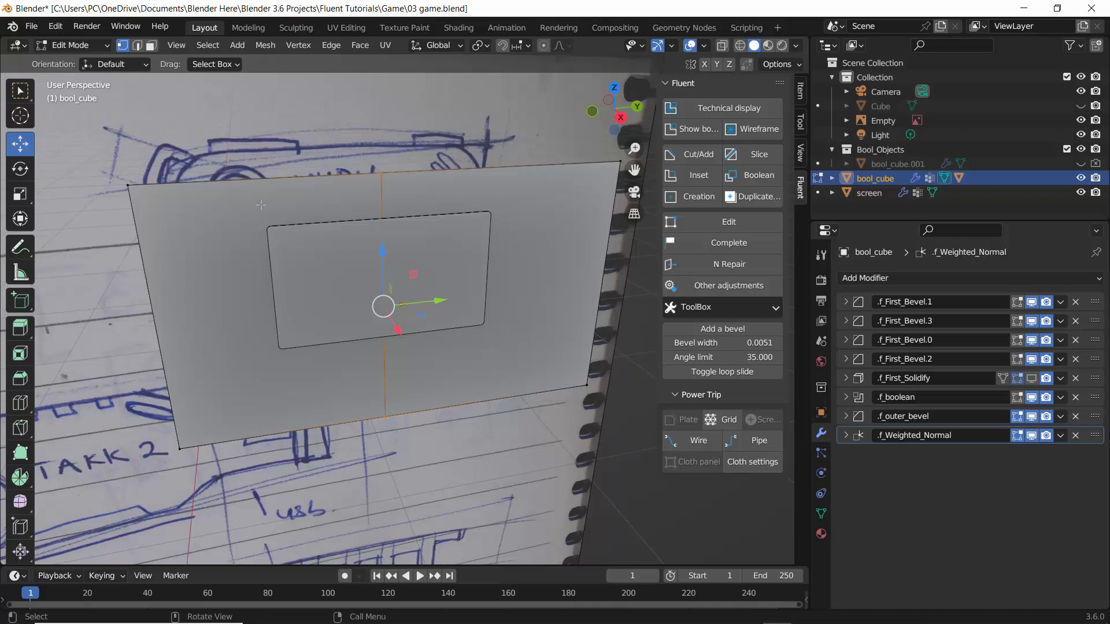
# Add three vertical loop cuts near the left edge of the frame plate.
pyautogui.click(20, 403)
pyautogui.moveTo(173, 183); pyautogui.dragTo(78, 186)
pyautogui.moveTo(194, 185); pyautogui.dragTo(110, 186)
pyautogui.moveTo(224, 181); pyautogui.dragTo(156, 180)
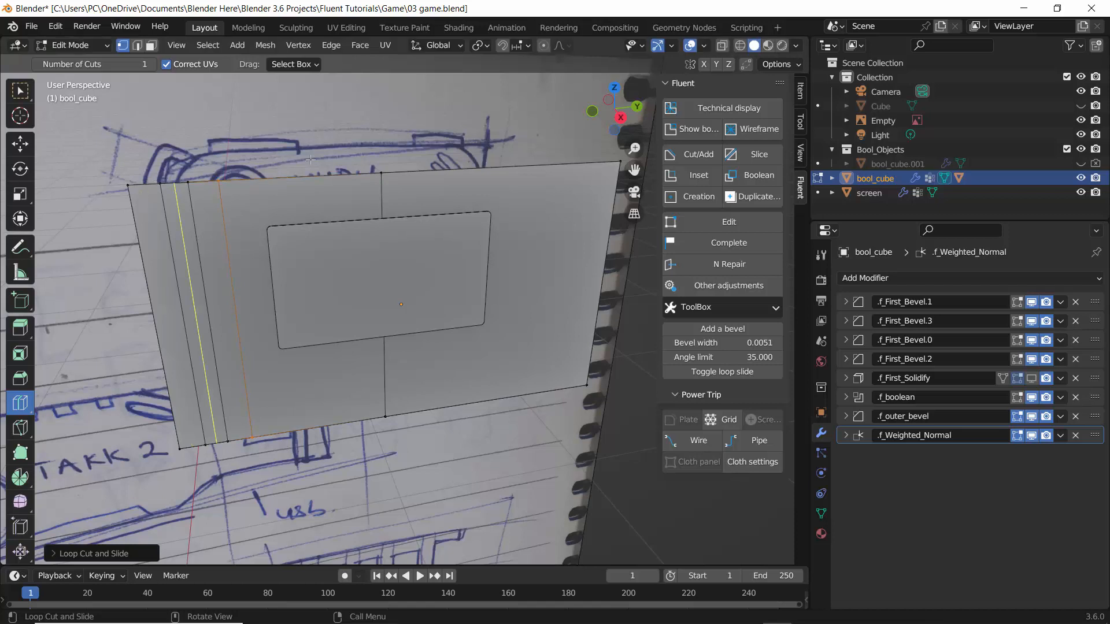
# Select one of the new edge loops and slide it toward the plate's left edge.
pyautogui.click(20, 144)
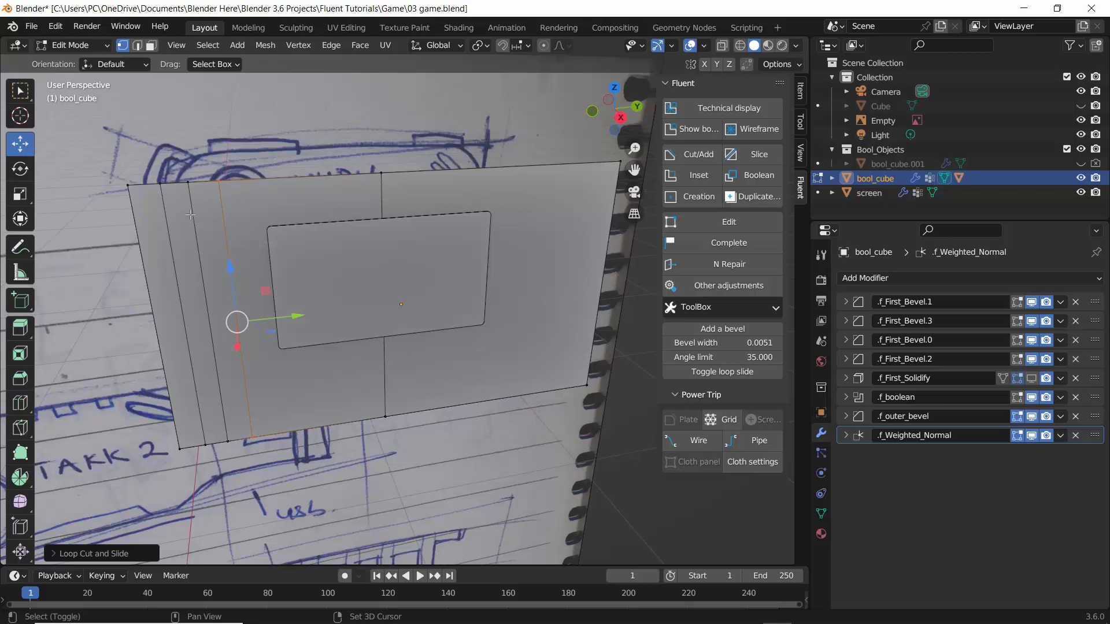
pyautogui.keyDown('shift'); pyautogui.click(189, 197); pyautogui.keyUp('shift')
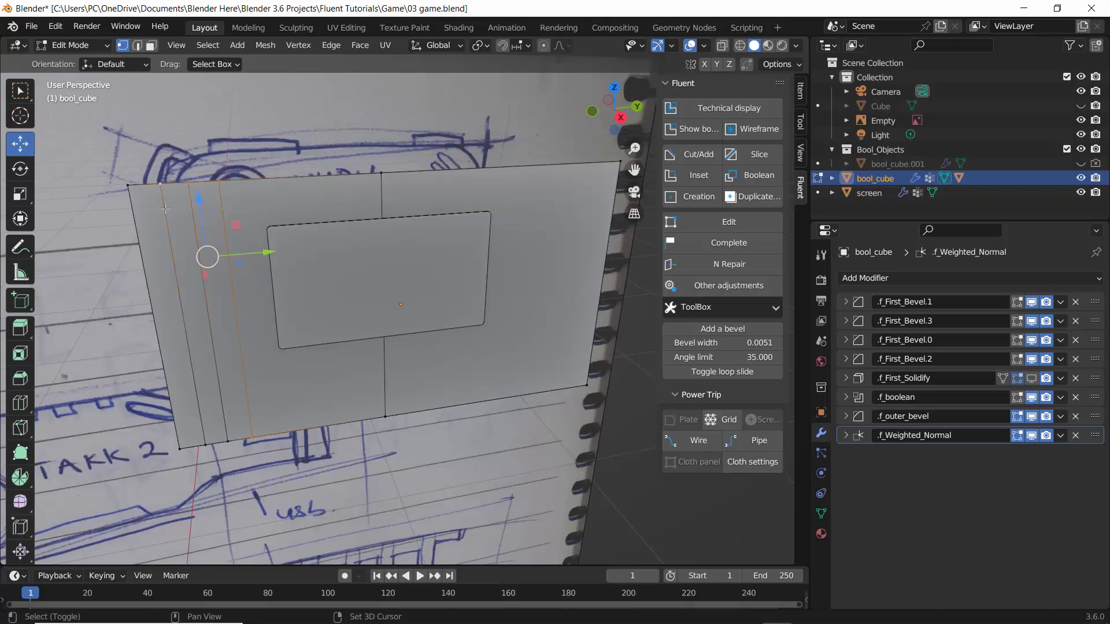
pyautogui.moveTo(164, 208); pyautogui.dragTo(125, 141, button='middle')
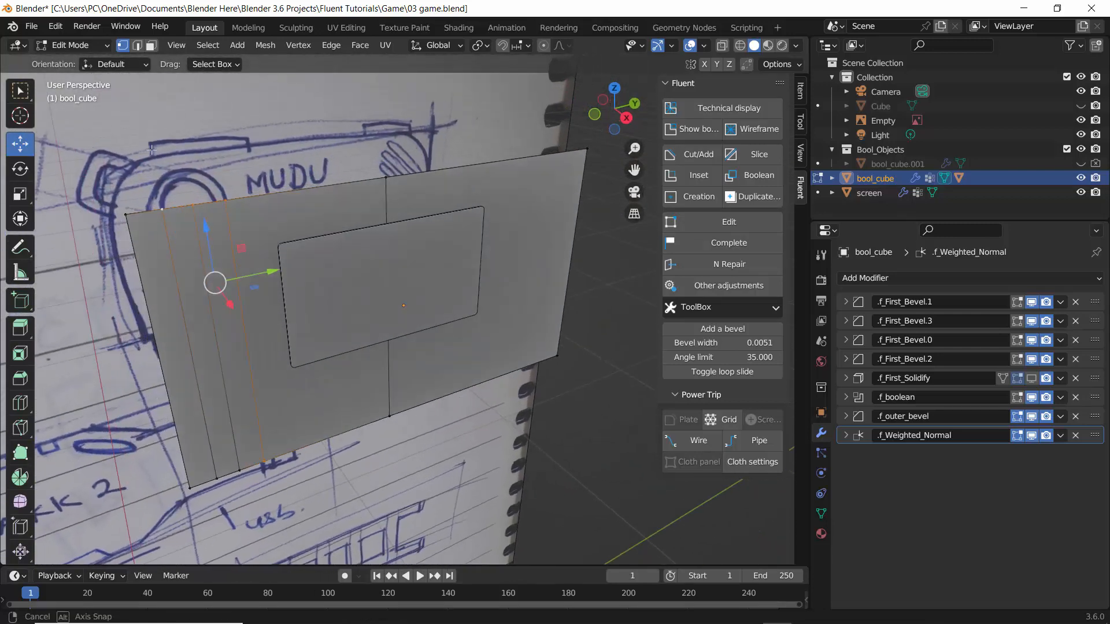
# Run the VG cleaner command from the operator search.
pyautogui.click(702, 307)
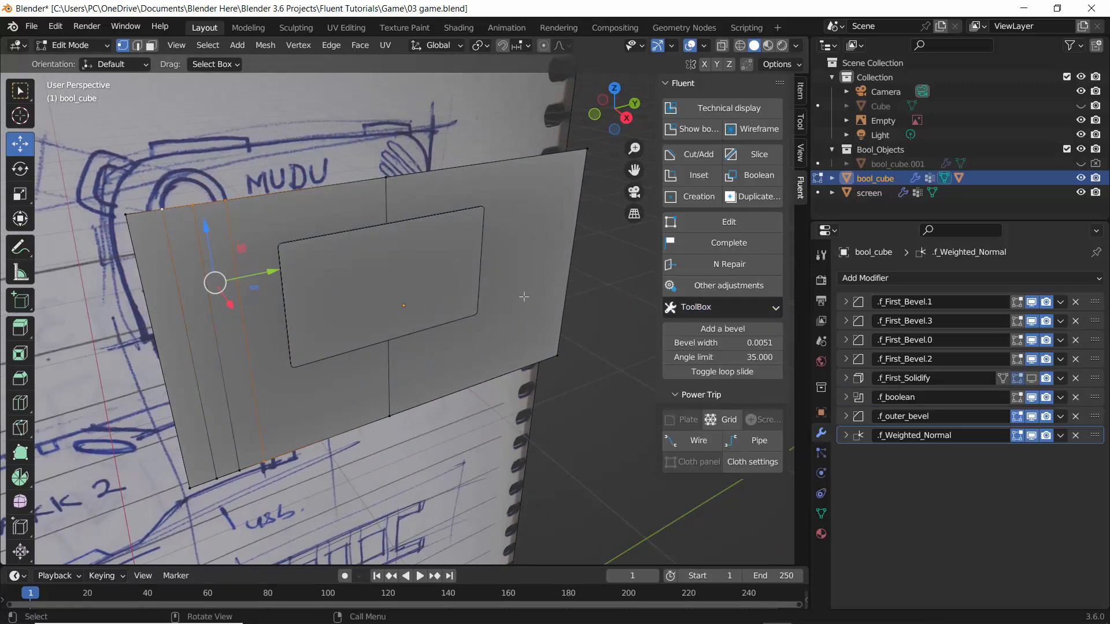
pyautogui.press('F3')
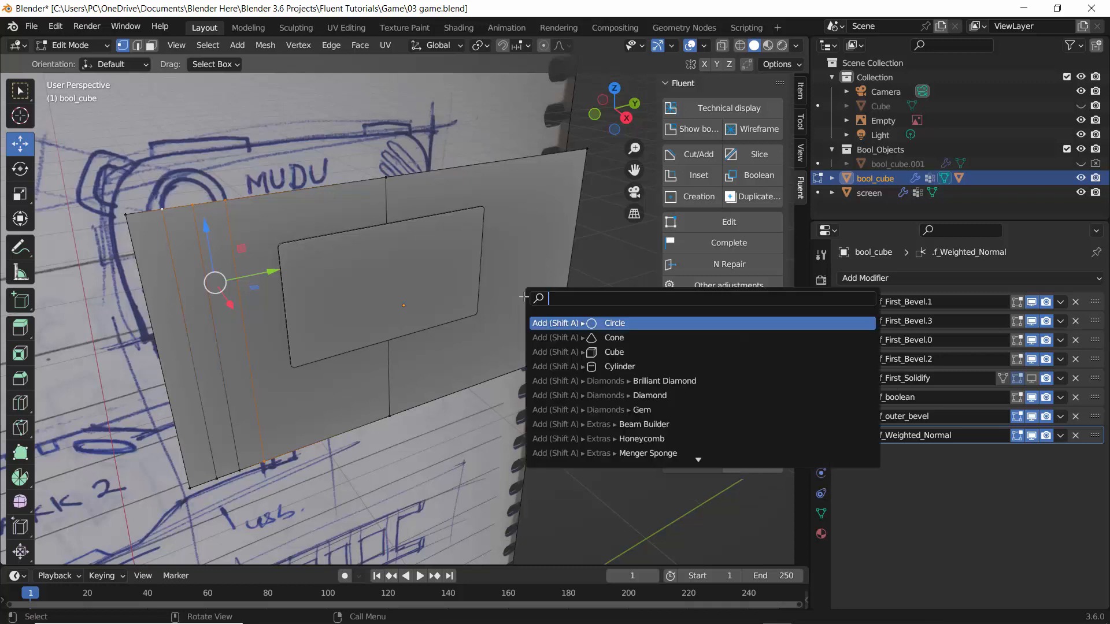
pyautogui.write('vg')
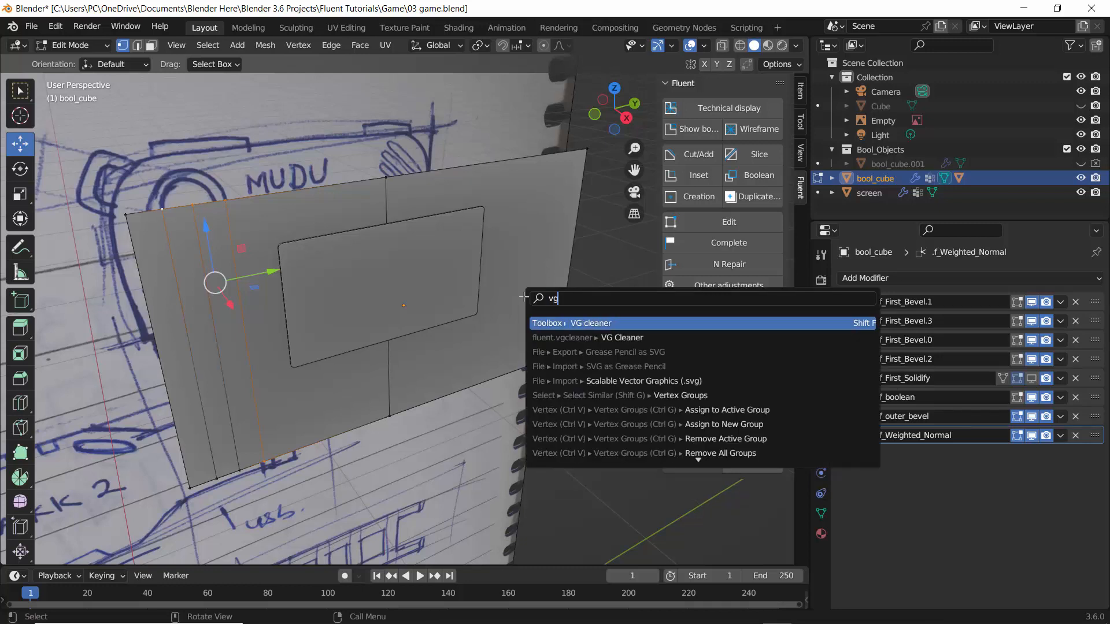
pyautogui.click(584, 322)
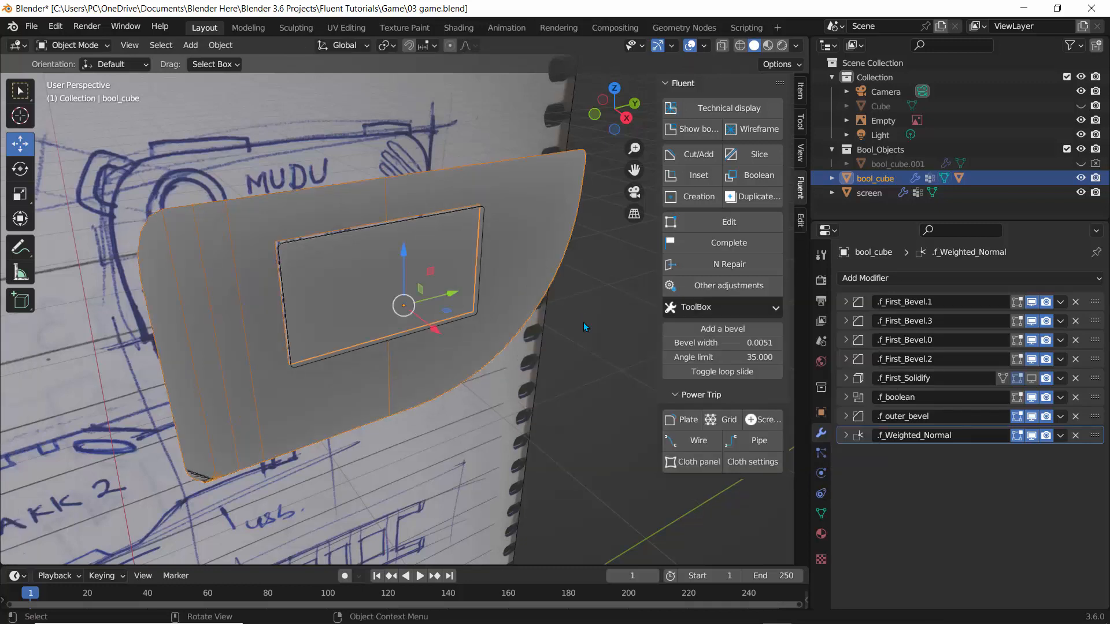
# Show the f_First_Solidify modifier in the viewport again and inspect the frame's left side.
pyautogui.moveTo(393, 286); pyautogui.dragTo(286, 267, button='middle')
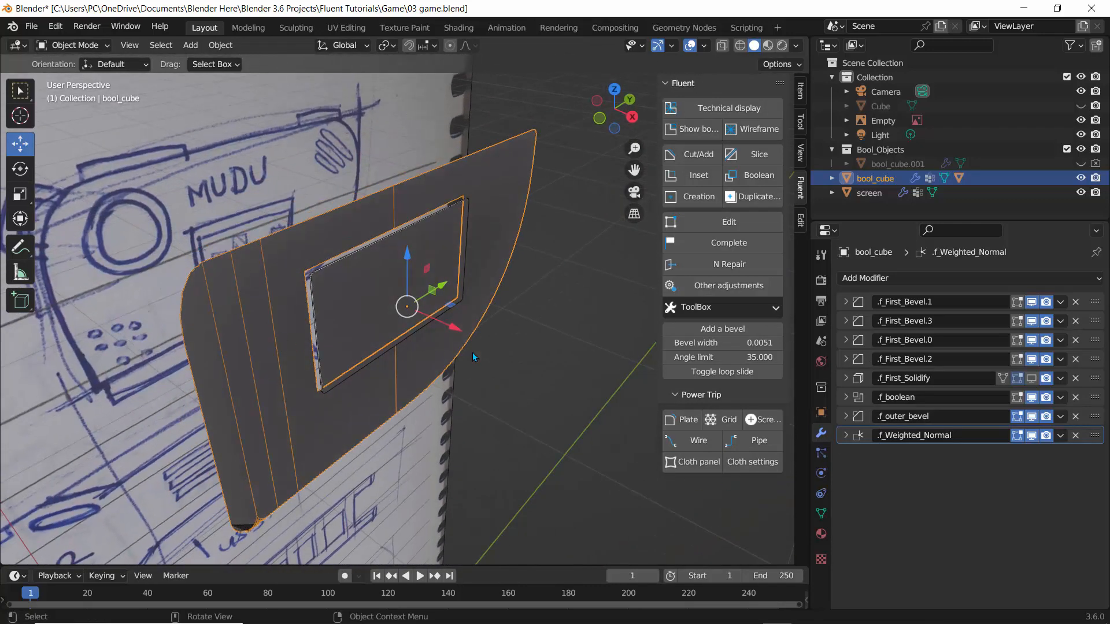
pyautogui.click(1031, 378)
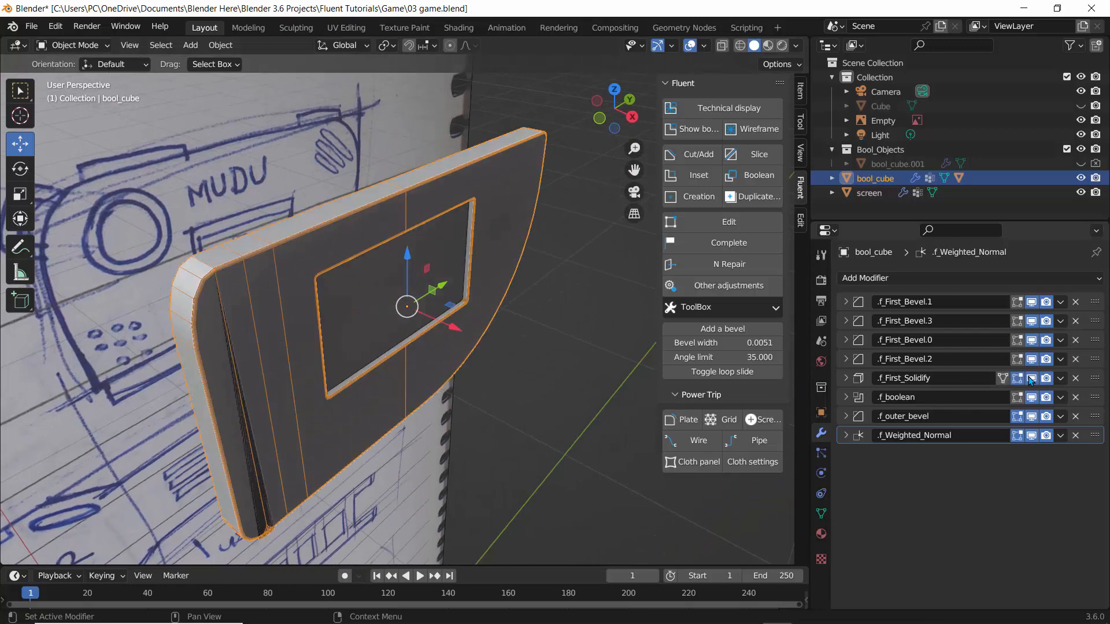
pyautogui.moveTo(358, 382); pyautogui.dragTo(345, 342, button='middle')
pyautogui.scroll(2, 234, 360)
pyautogui.scroll(-1, 233, 360)
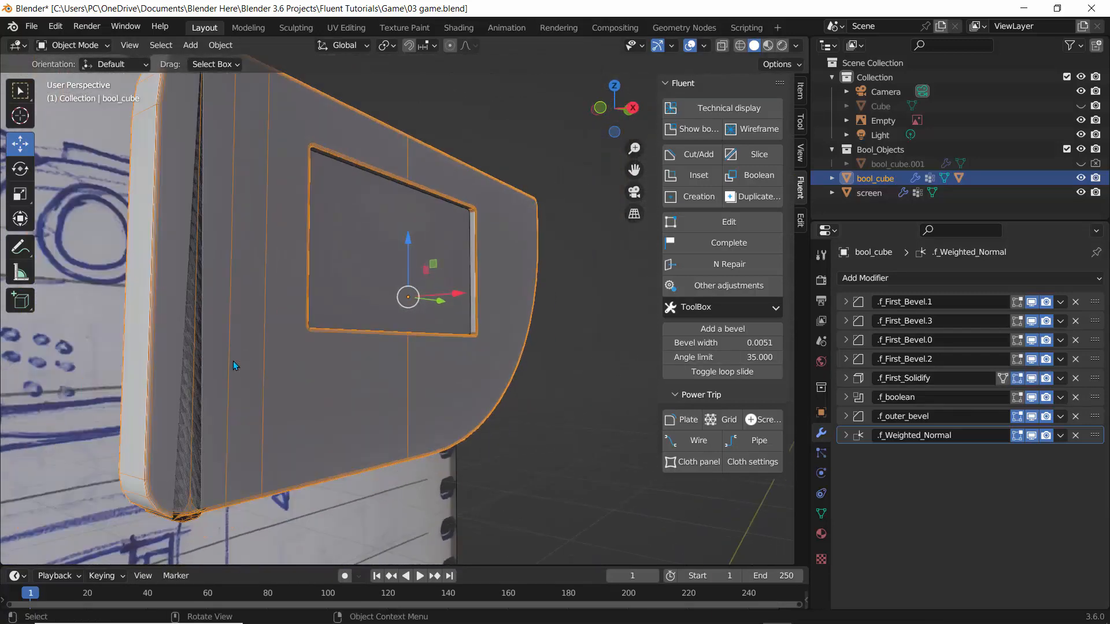
pyautogui.moveTo(210, 411)
pyautogui.mouseDown(button='middle')
pyautogui.moveTo(243, 361)
pyautogui.moveTo(326, 380)
pyautogui.moveTo(344, 409)
pyautogui.moveTo(200, 425)
pyautogui.mouseUp(button='middle')
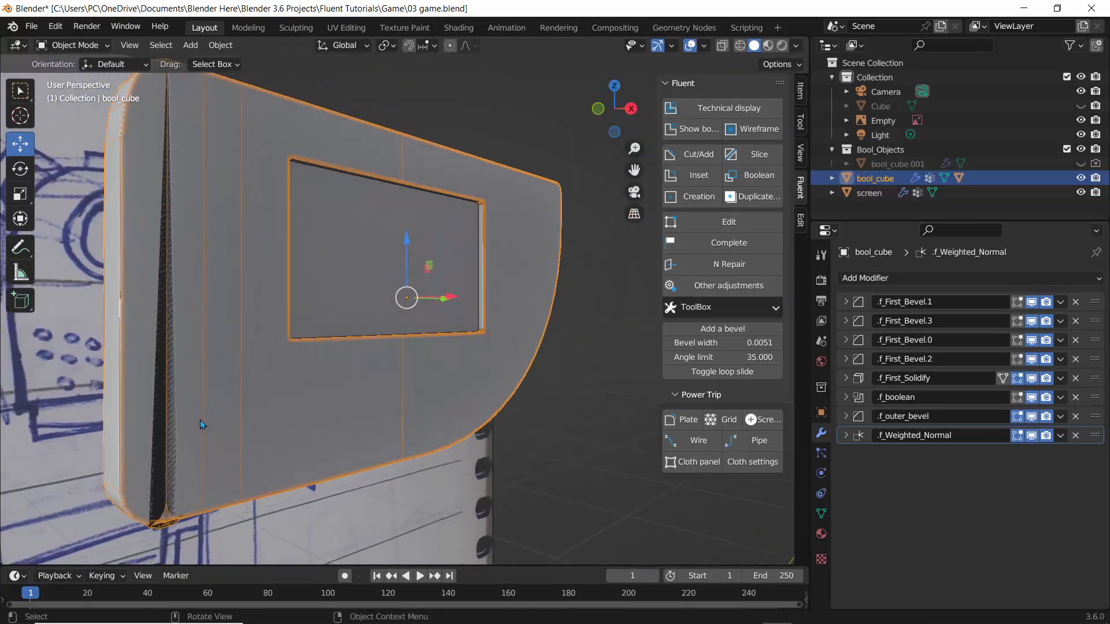
# Enter Edit Mode and undo the last three operations.
pyautogui.press('Tab')
pyautogui.hotkey('ctrl', 'z')
pyautogui.hotkey('ctrl', 'z')
pyautogui.hotkey('ctrl', 'z')
pyautogui.hotkey('ctrl', 'z')
pyautogui.hotkey('ctrl', 'z')
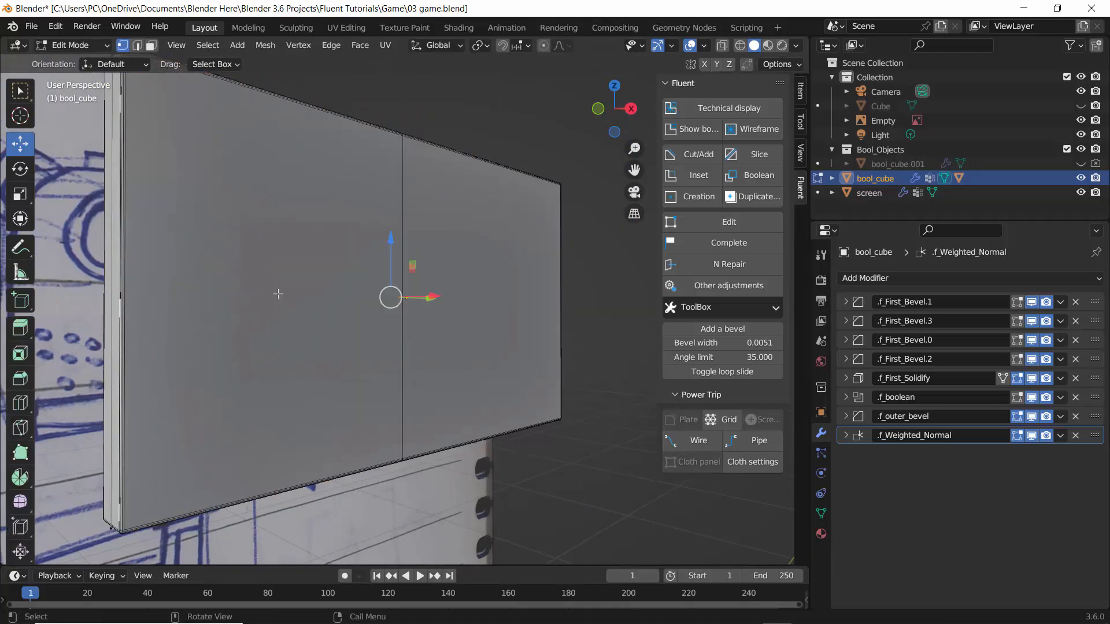
pyautogui.moveTo(278, 294); pyautogui.dragTo(359, 308, button='middle')
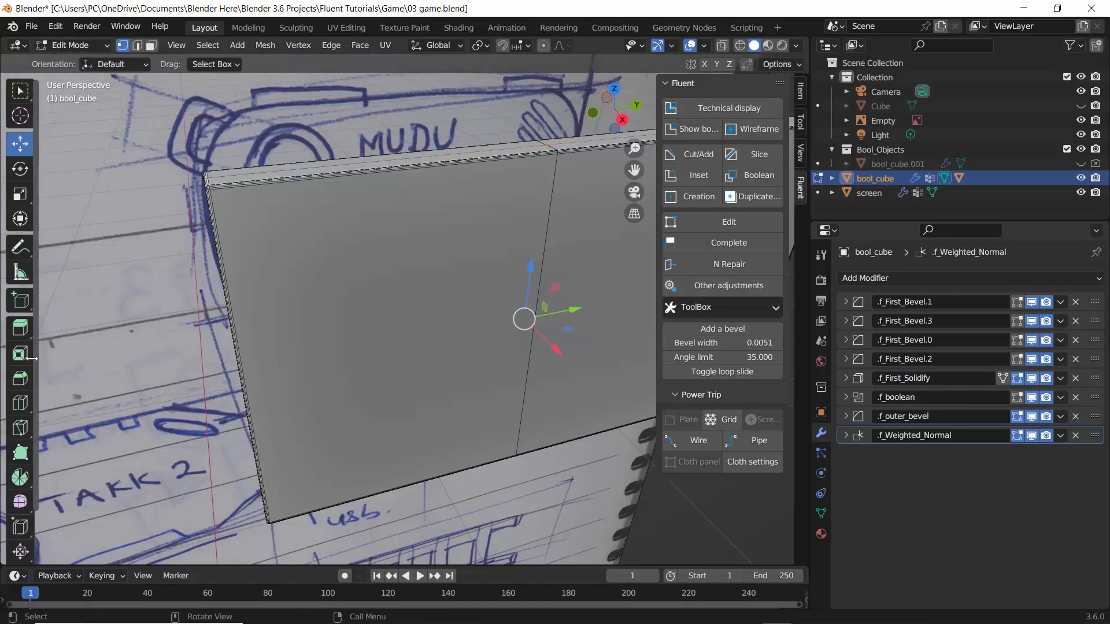
# Add a vertical edge loop near the frame's left edge with Loop Cut and switch back to the Move tool.
pyautogui.click(20, 403)
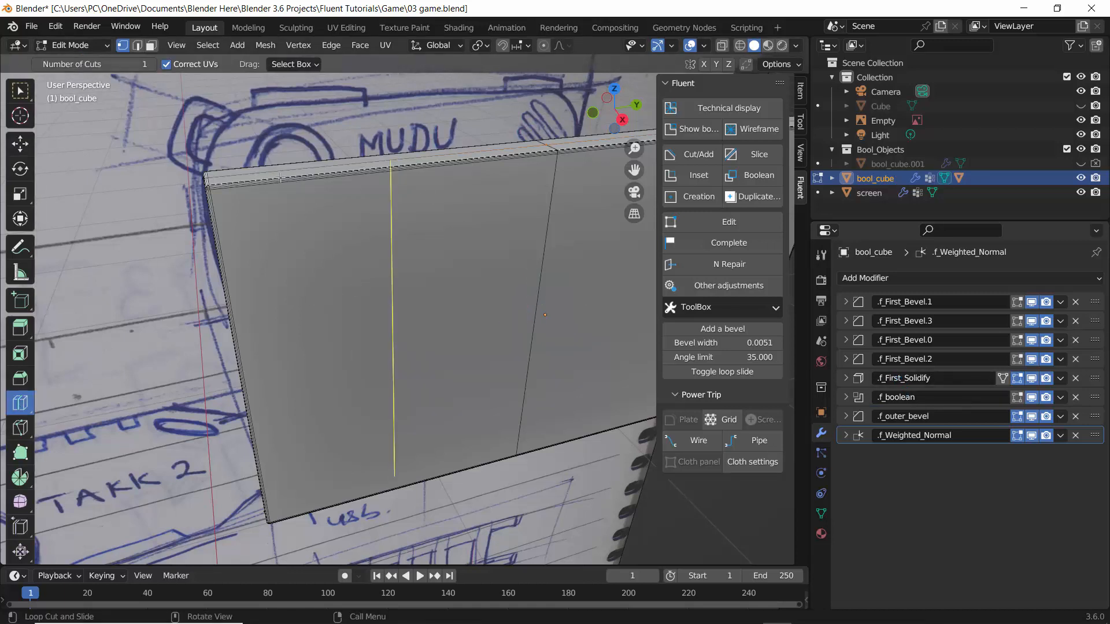
pyautogui.moveTo(280, 177); pyautogui.dragTo(197, 175)
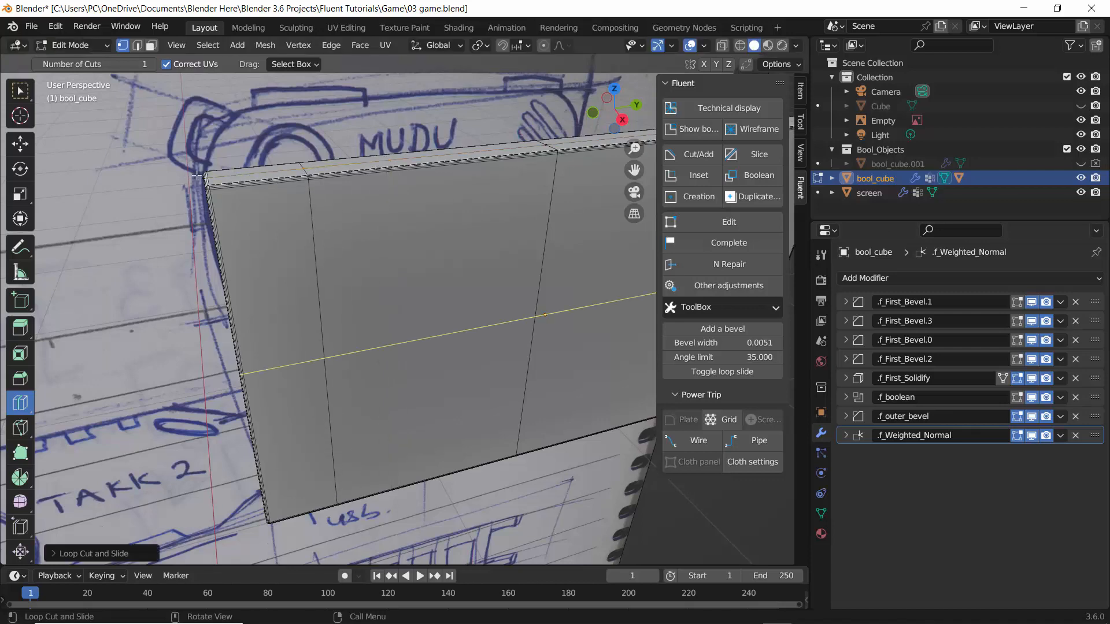
pyautogui.click(20, 144)
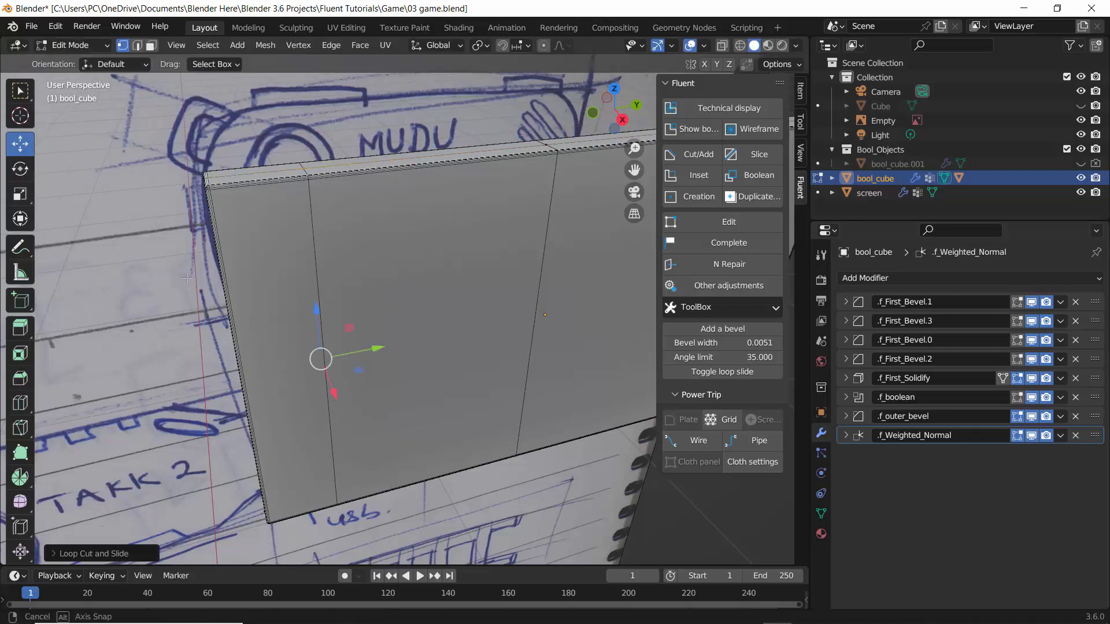
# Run the VG cleaner command from the Fluent ToolBox menu.
pyautogui.moveTo(186, 278); pyautogui.dragTo(680, 283, button='middle')
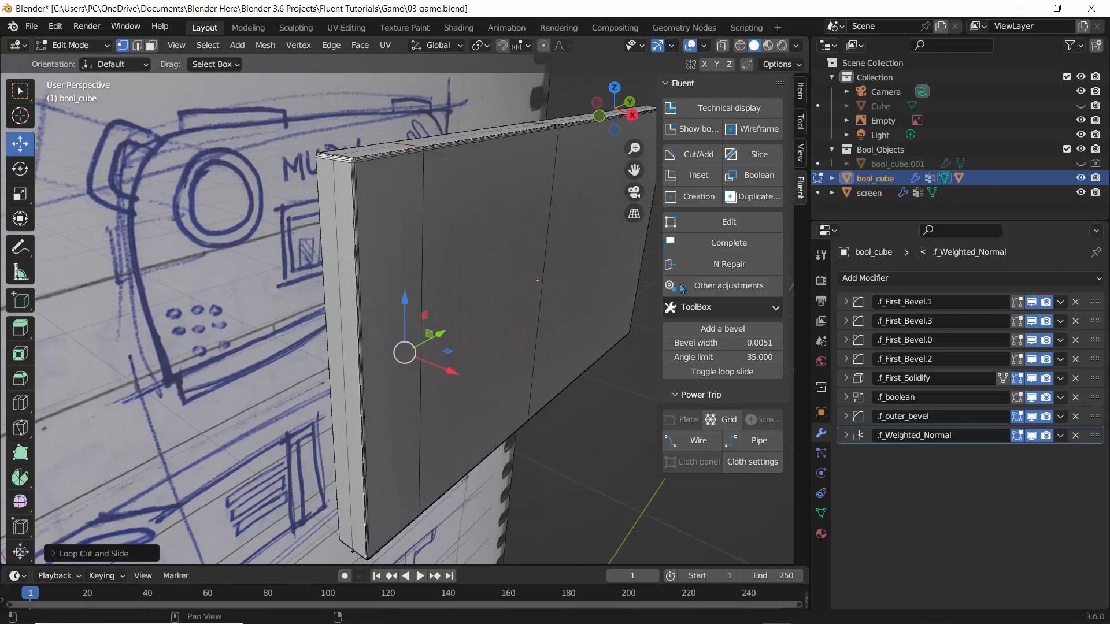
pyautogui.click(726, 306)
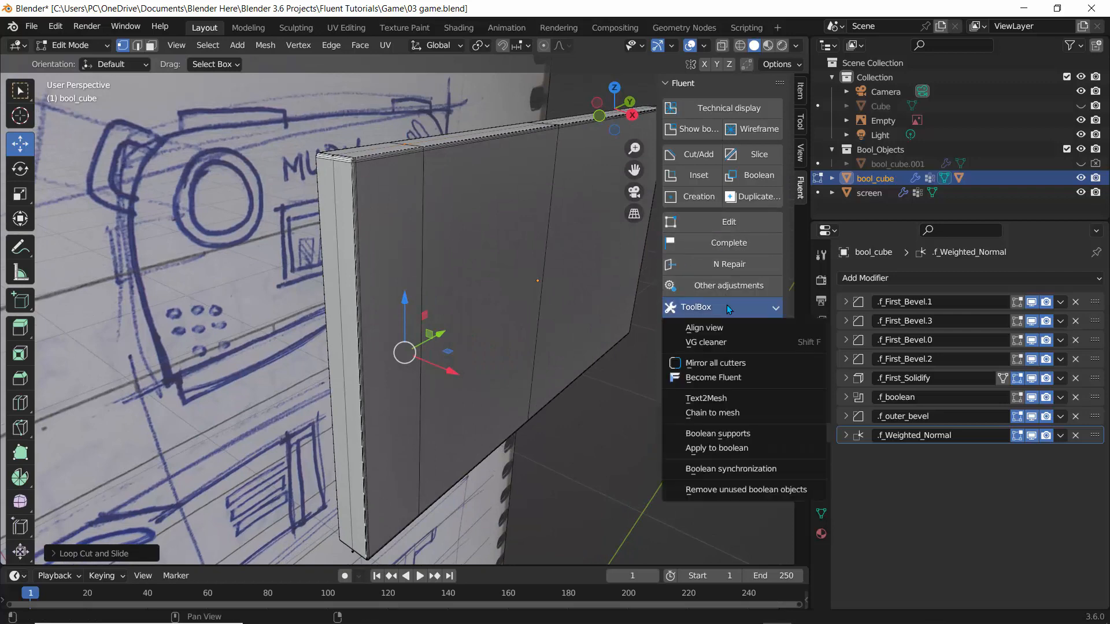
pyautogui.click(724, 342)
# Start a Fluent Creation on the frame's face with a snapping grid and draw a circle cut in its upper-left area.
pyautogui.moveTo(435, 322); pyautogui.dragTo(298, 257, button='middle')
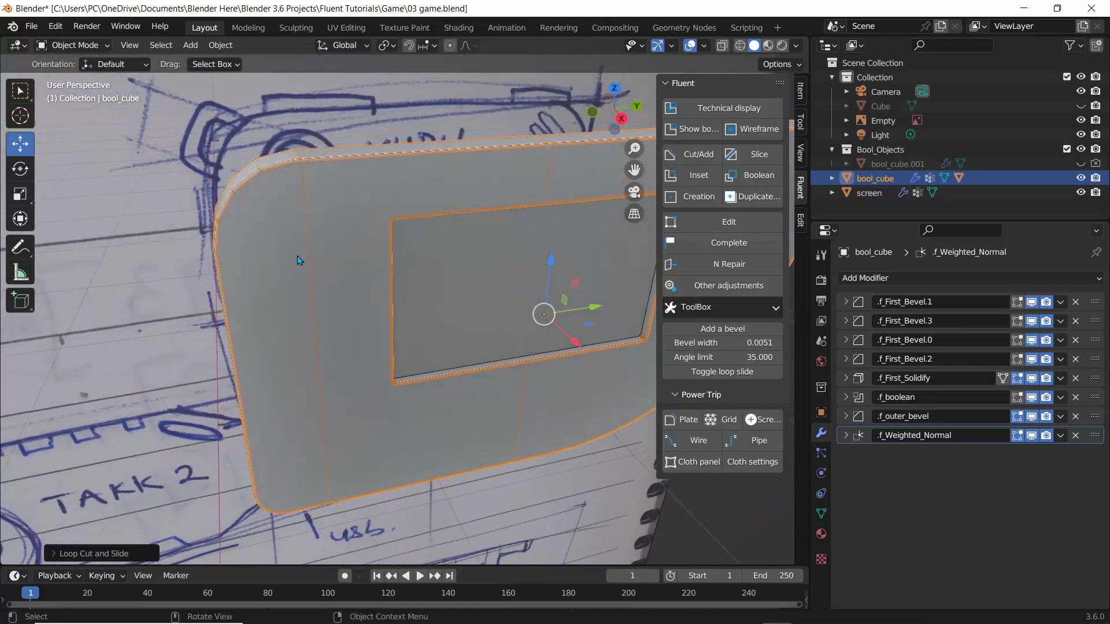
pyautogui.click(699, 198)
pyautogui.click(300, 225)
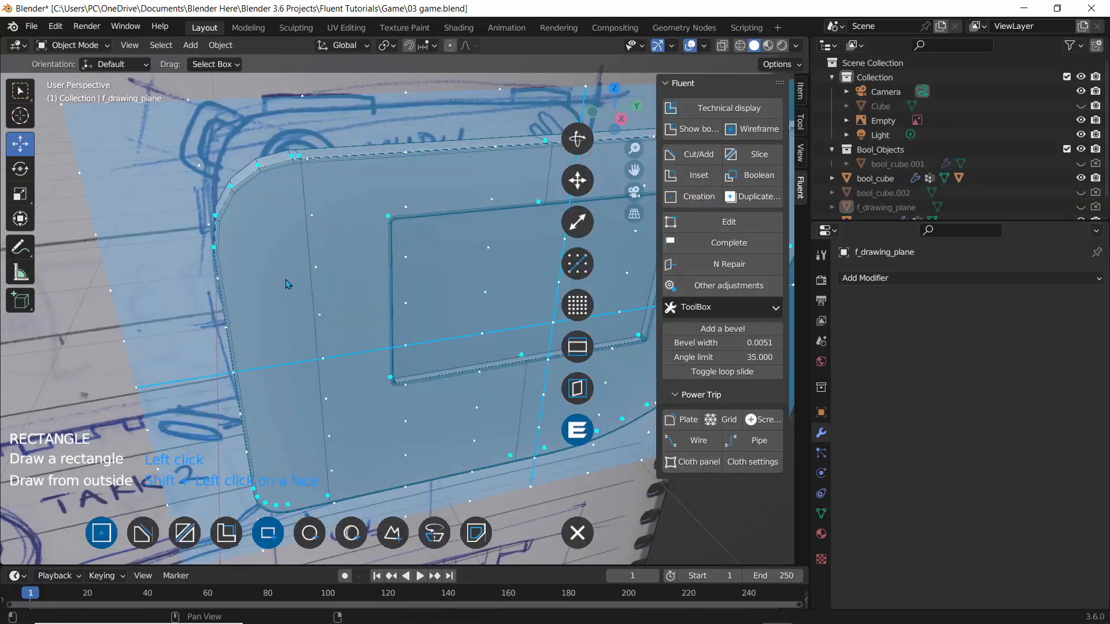
pyautogui.moveTo(301, 255)
pyautogui.mouseDown(button='middle')
pyautogui.moveTo(274, 233)
pyautogui.moveTo(282, 237)
pyautogui.mouseUp(button='middle')
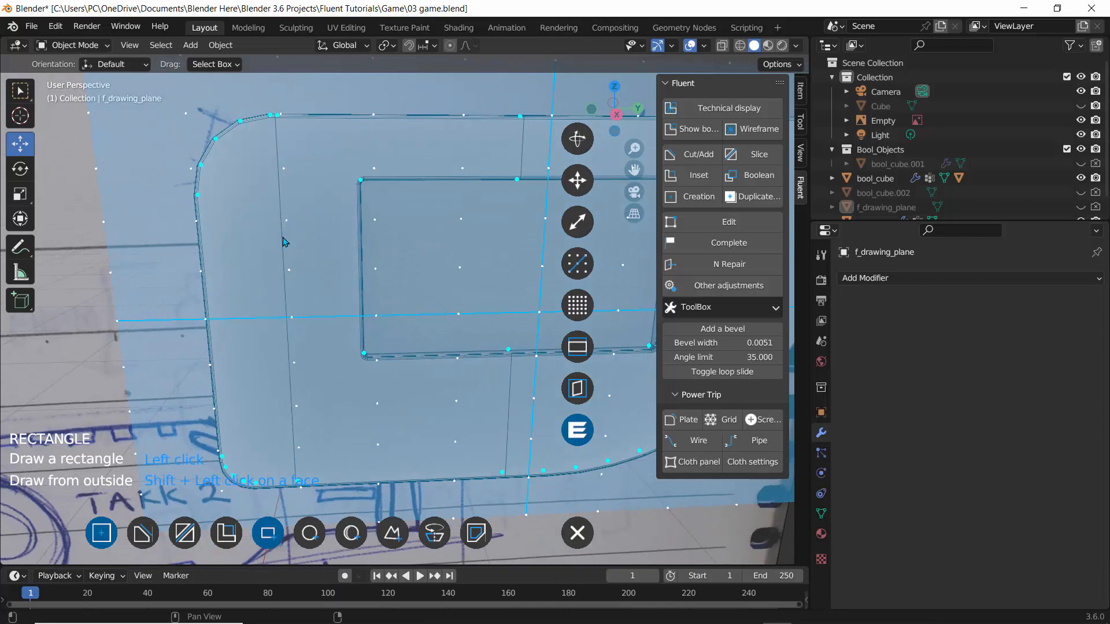
pyautogui.hotkey('ctrl', 'shift')
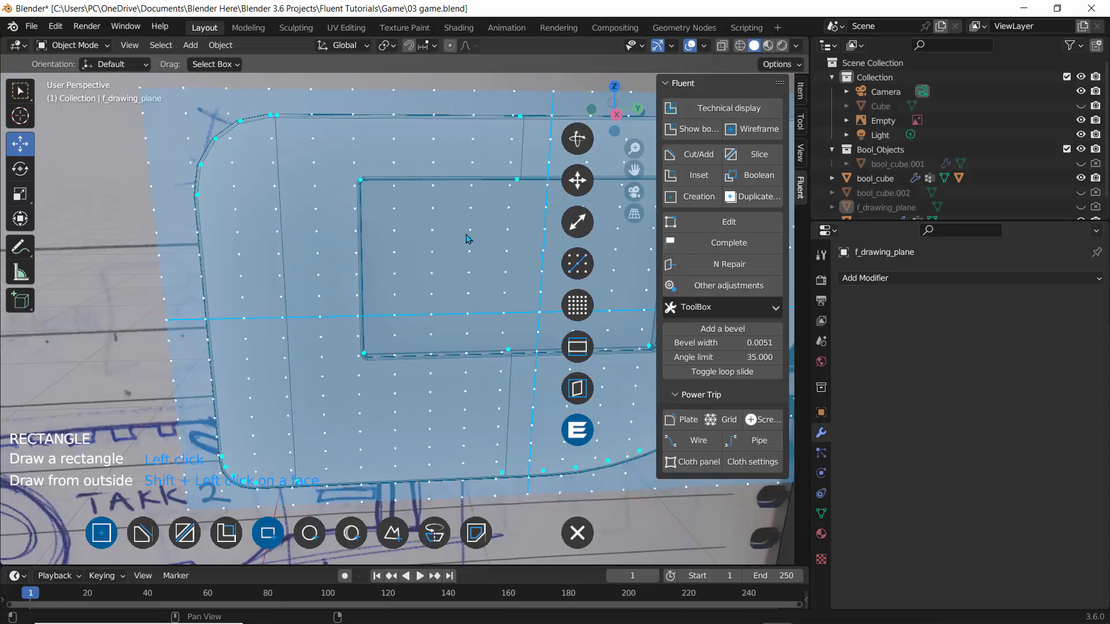
pyautogui.scroll(-1, 323, 205)
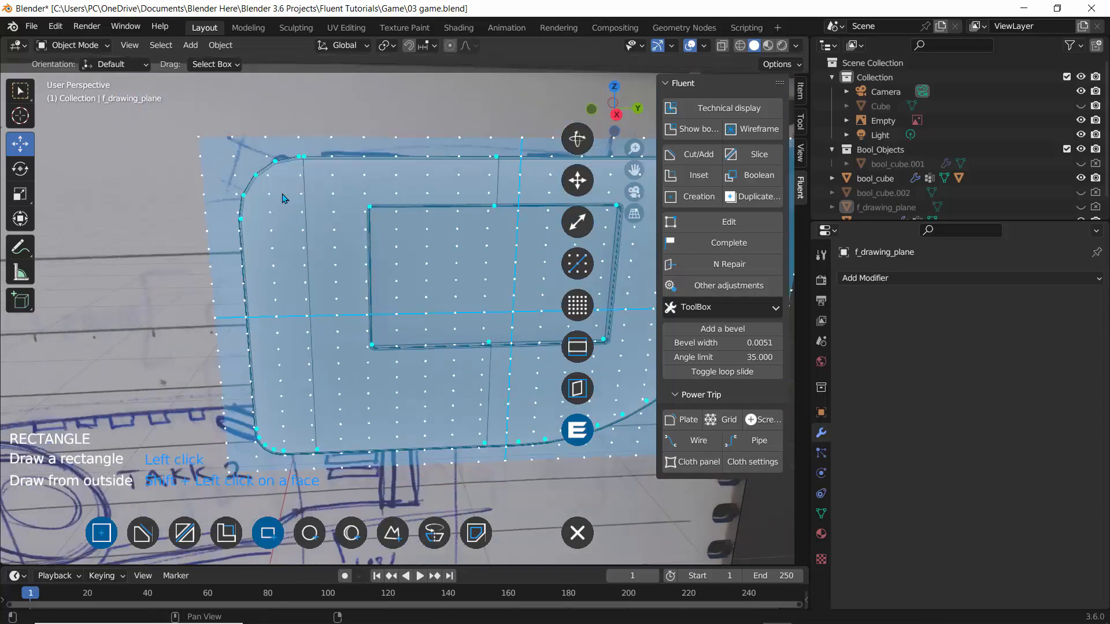
pyautogui.scroll(-2, 284, 199)
pyautogui.moveTo(284, 198); pyautogui.dragTo(295, 218, button='middle')
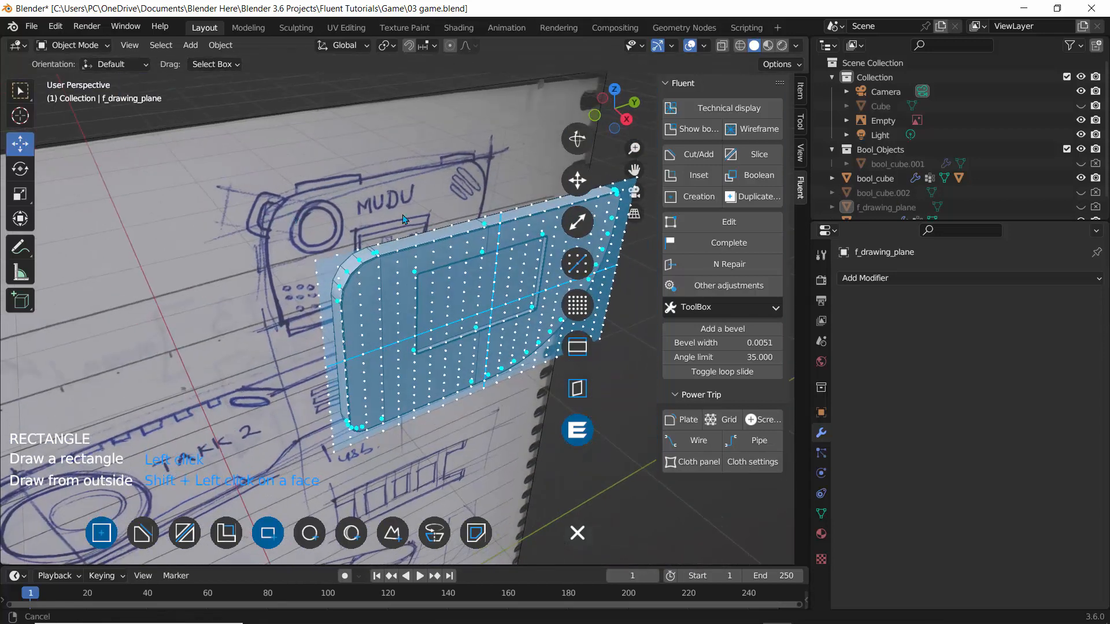
pyautogui.keyDown('shift'); pyautogui.moveTo(402, 214); pyautogui.dragTo(347, 236, button='middle'); pyautogui.keyUp('shift')
pyautogui.moveTo(347, 236)
pyautogui.mouseDown(button='middle')
pyautogui.moveTo(174, 242)
pyautogui.moveTo(323, 247)
pyautogui.moveTo(233, 272)
pyautogui.mouseUp(button='middle')
pyautogui.scroll(2, 168, 244)
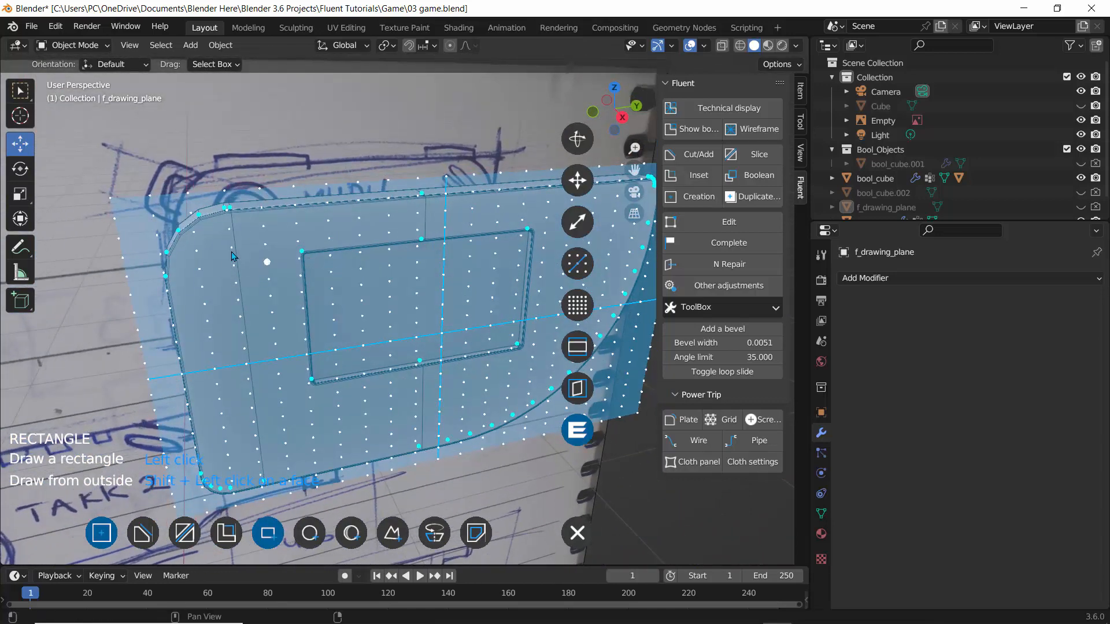
pyautogui.moveTo(188, 221)
pyautogui.mouseDown(button='middle')
pyautogui.moveTo(226, 246)
pyautogui.moveTo(210, 228)
pyautogui.mouseUp(button='middle')
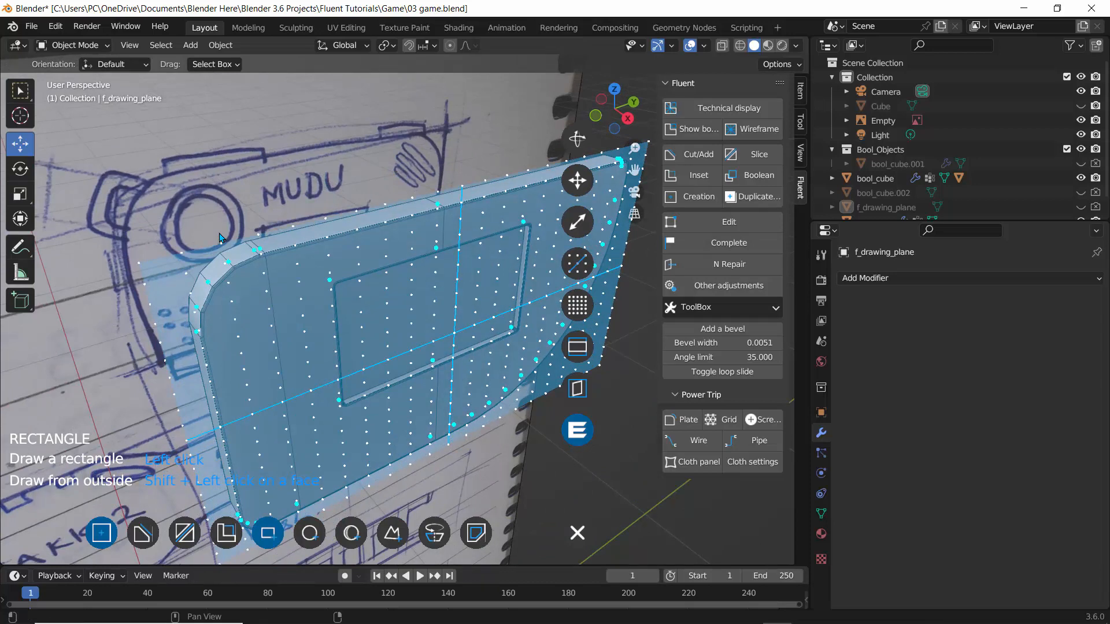
pyautogui.moveTo(219, 237); pyautogui.dragTo(241, 260, button='middle')
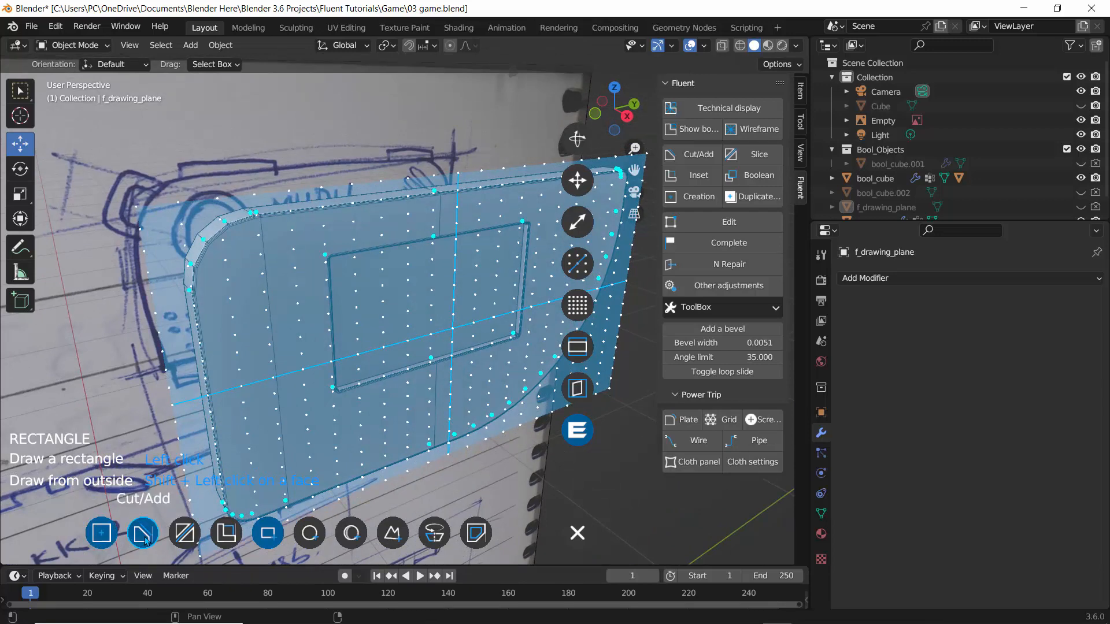
pyautogui.click(312, 533)
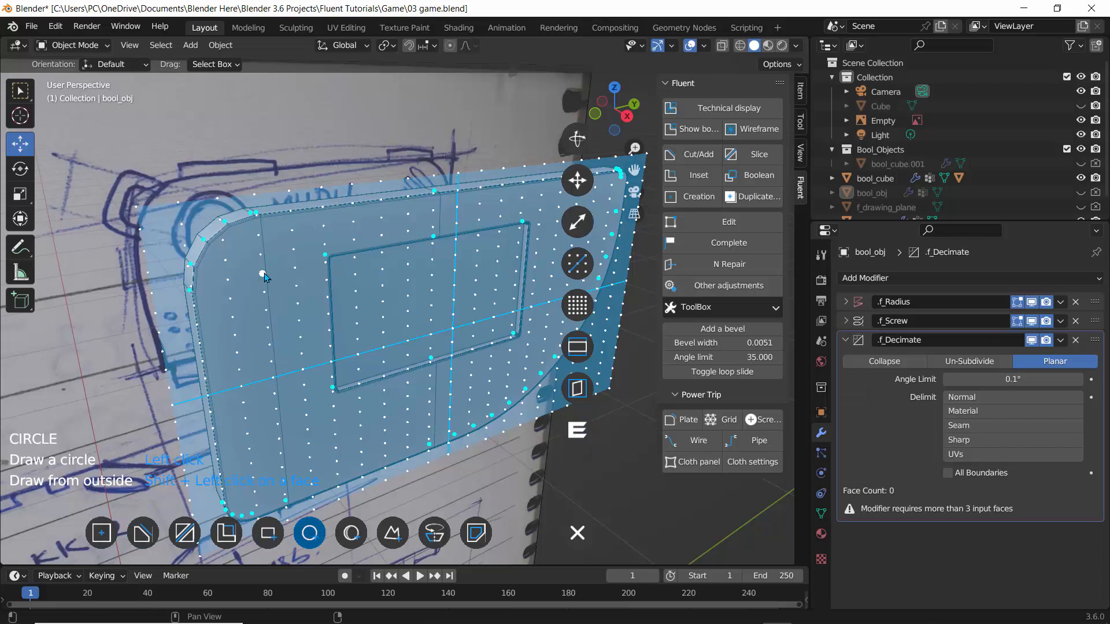
pyautogui.click(263, 274)
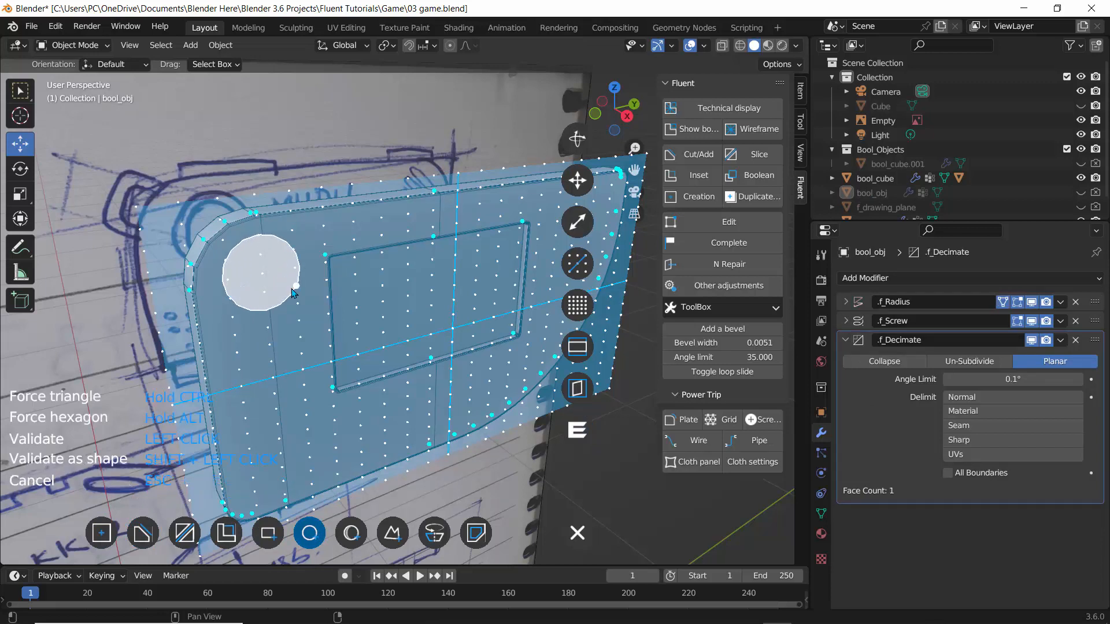
pyautogui.click(292, 292)
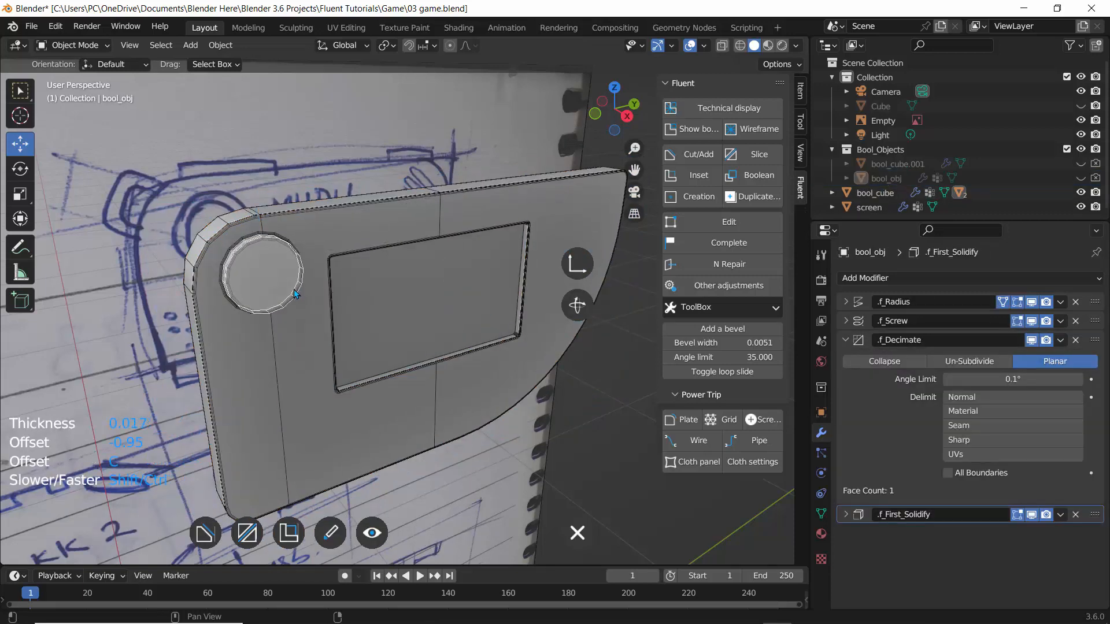
# Set the circle cut's thickness to about 0.013 and validate it.
pyautogui.moveTo(293, 289); pyautogui.dragTo(340, 301, button='middle')
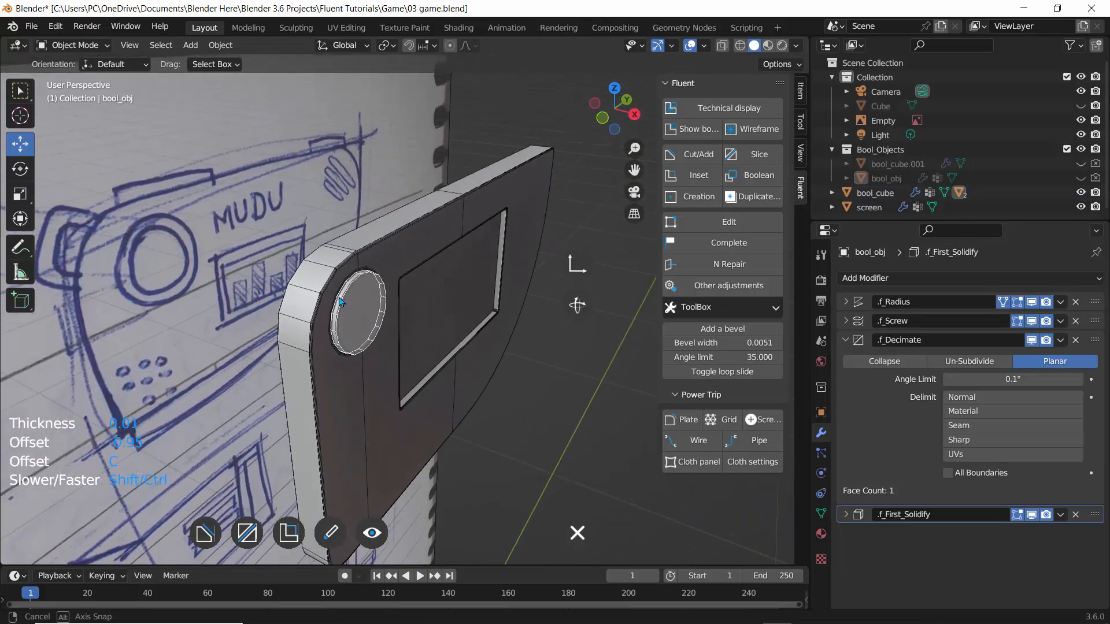
pyautogui.scroll(5, 339, 301)
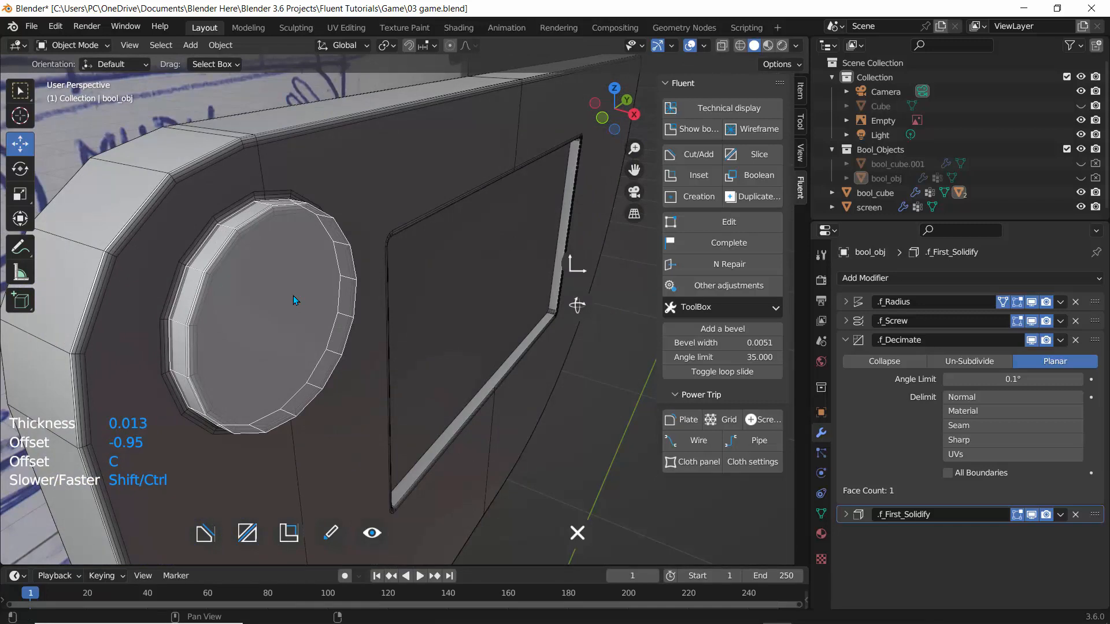
pyautogui.rightClick(293, 296)
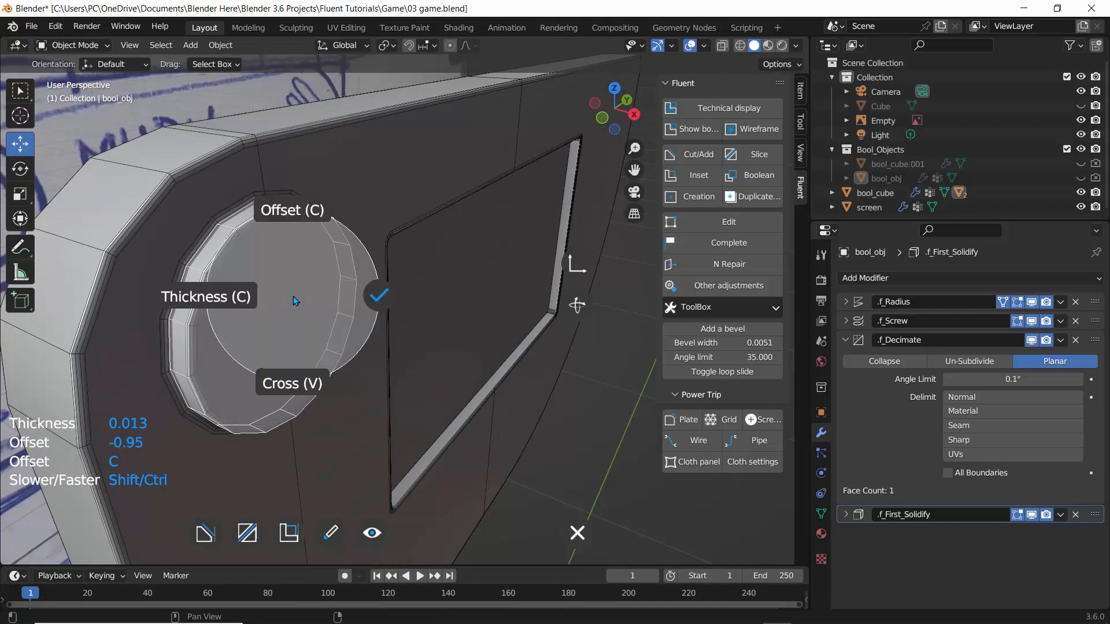
pyautogui.click(360, 295)
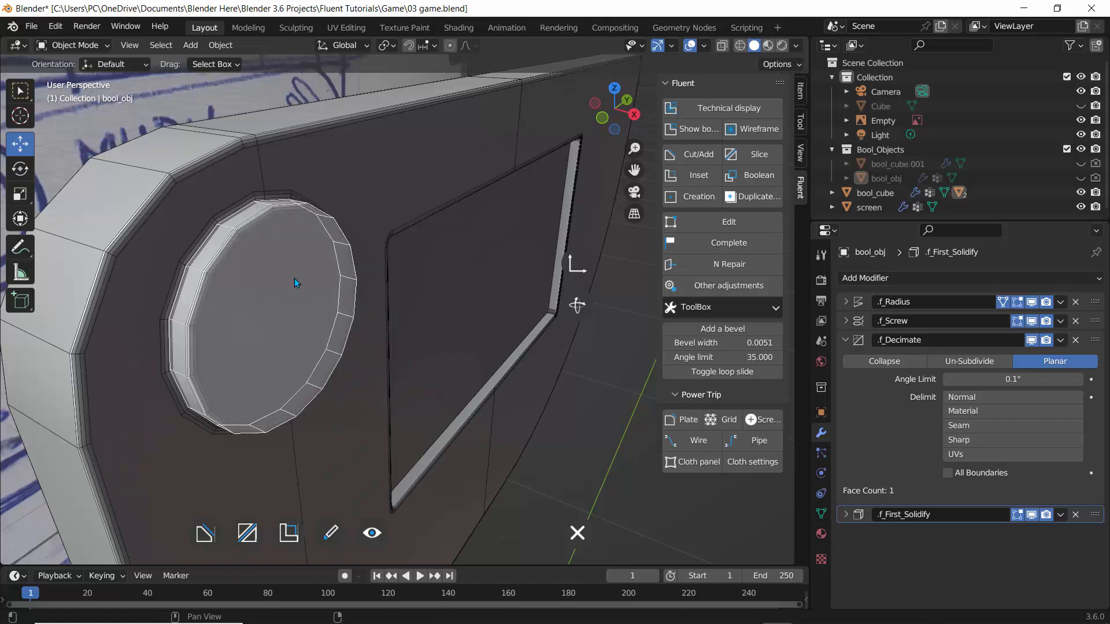
# Increase the circle cut's resolution for a smoother edge and validate it.
pyautogui.moveTo(293, 278)
pyautogui.mouseDown(button='middle')
pyautogui.moveTo(251, 252)
pyautogui.moveTo(285, 263)
pyautogui.moveTo(282, 275)
pyautogui.mouseUp(button='middle')
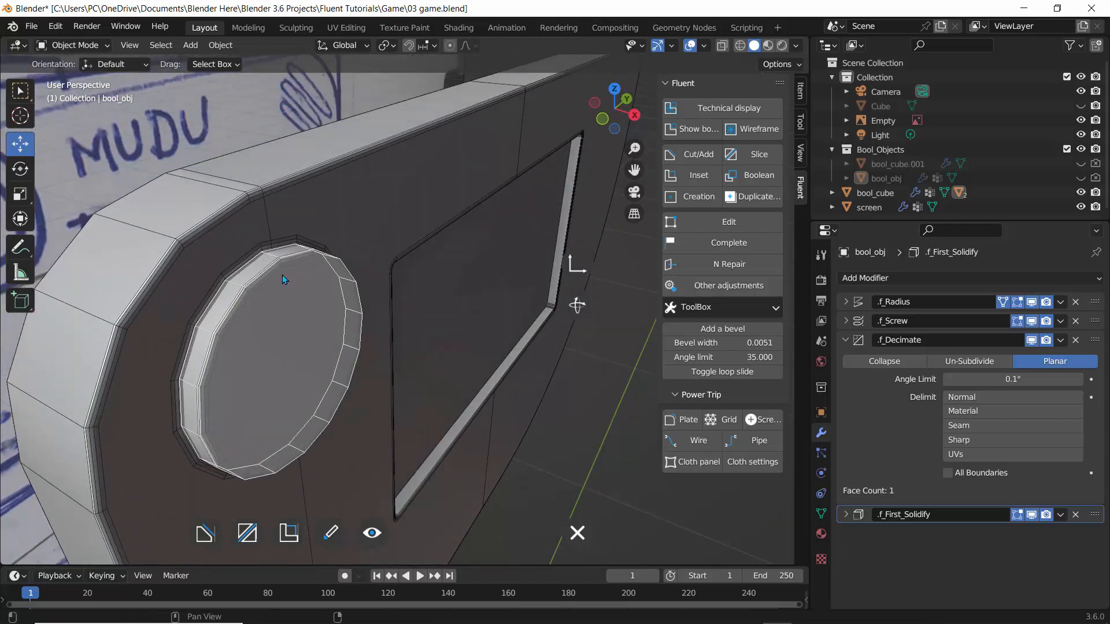
pyautogui.rightClick(282, 275)
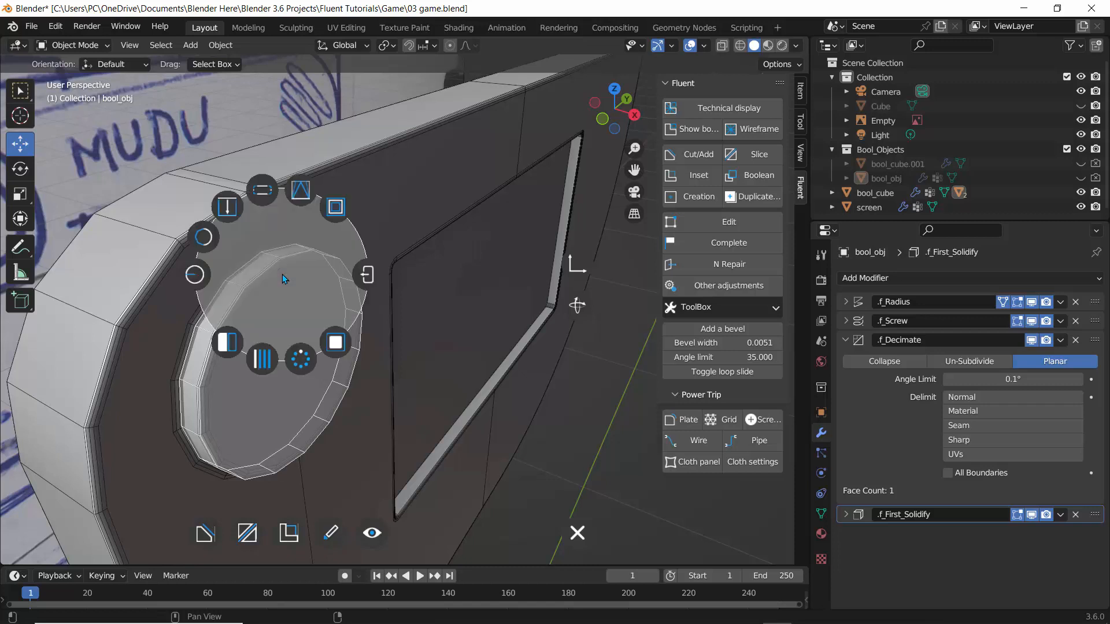
pyautogui.click(210, 239)
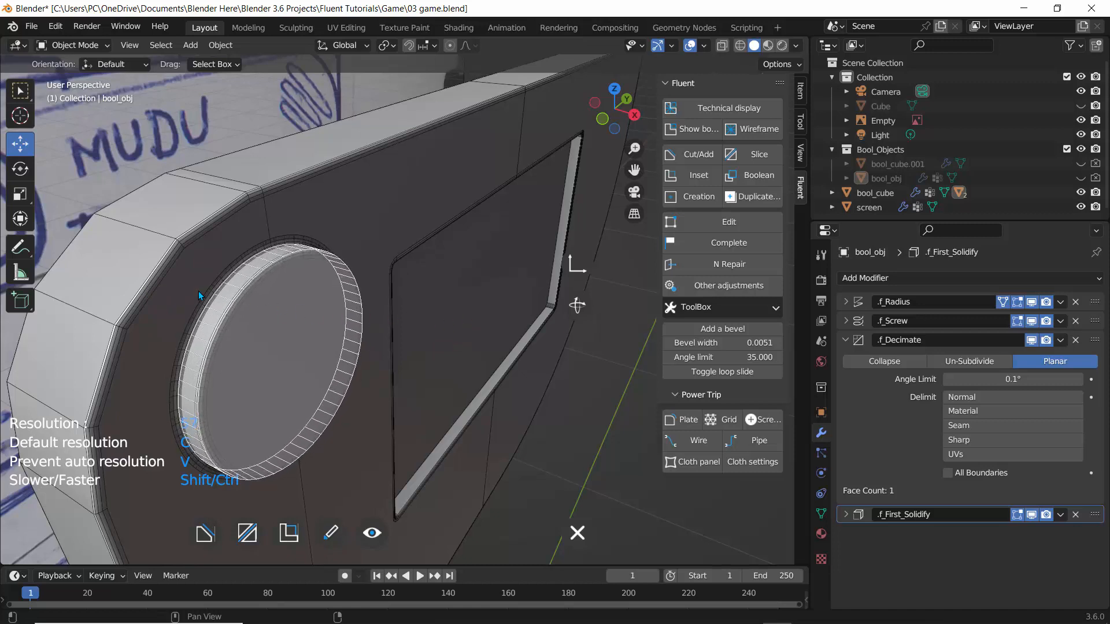
pyautogui.moveTo(268, 310)
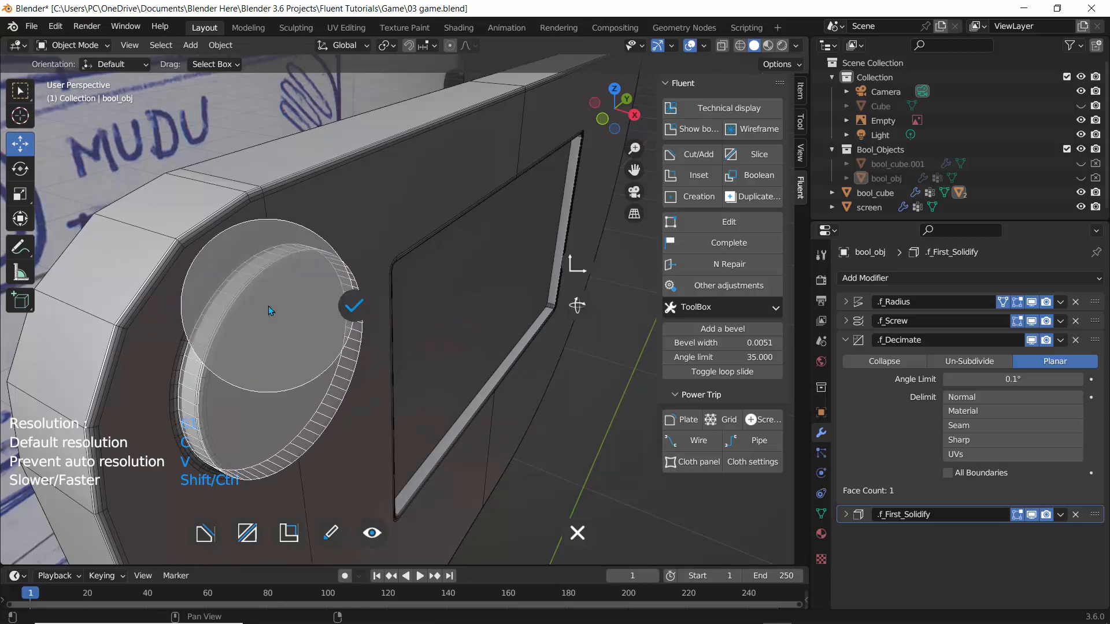
pyautogui.click(353, 305)
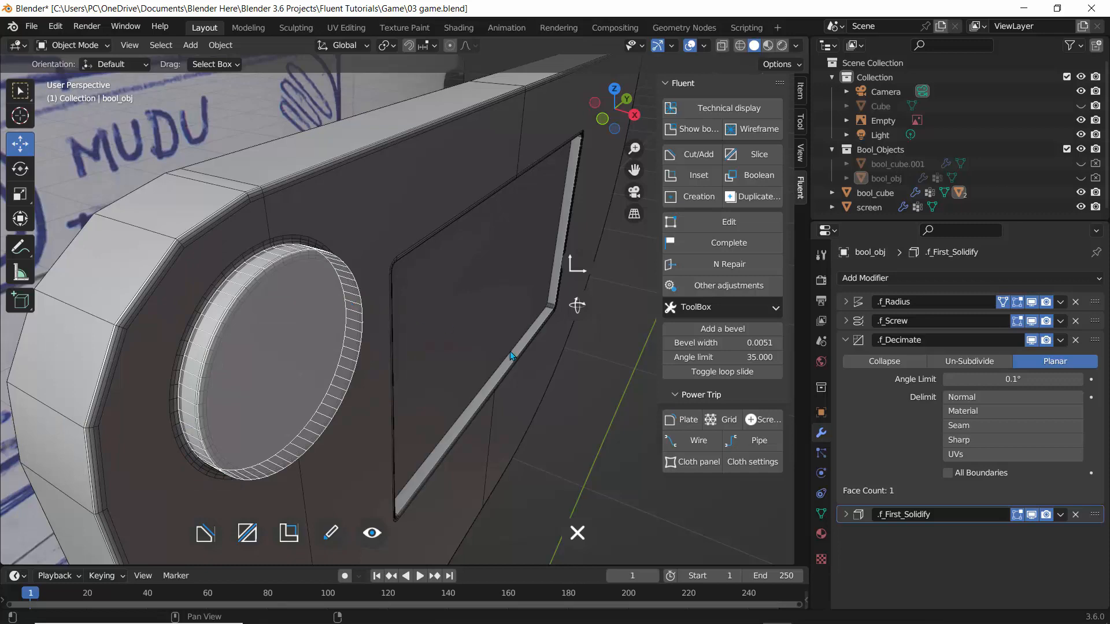
# Leave the Creation tool and select the frame object again.
pyautogui.rightClick(573, 393)
pyautogui.scroll(-5, 290, 245)
pyautogui.moveTo(312, 252)
pyautogui.mouseDown(button='middle')
pyautogui.moveTo(328, 259)
pyautogui.moveTo(314, 256)
pyautogui.mouseUp(button='middle')
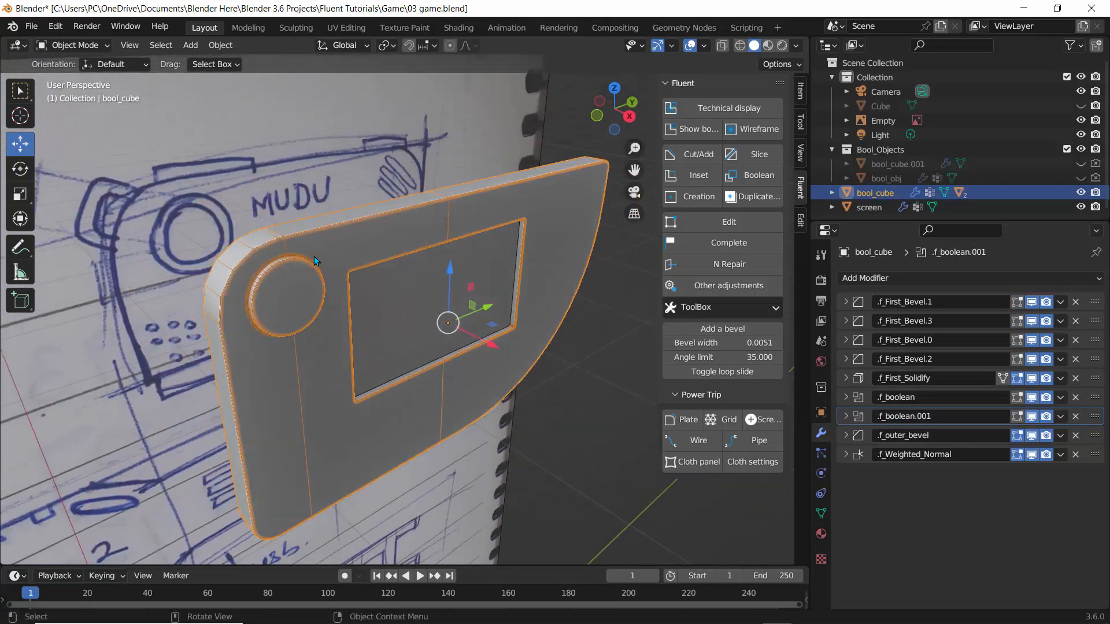
# Show the boolean cutters, select the circular cutter and try editing it with Fluent Edit before cancelling.
pyautogui.scroll(1, 181, 223)
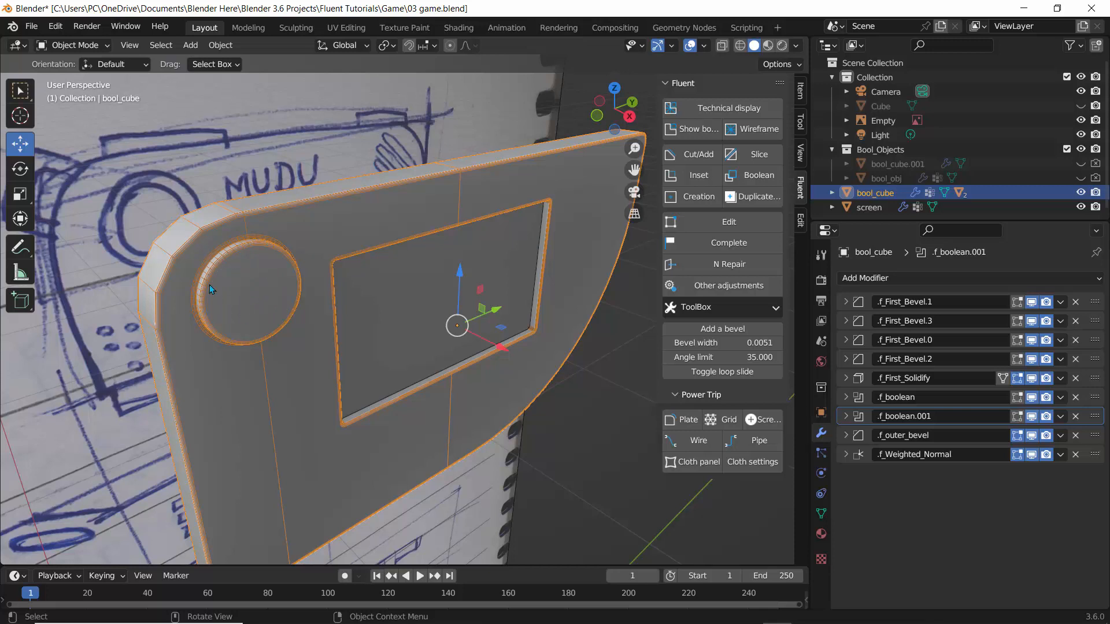
pyautogui.scroll(2, 192, 247)
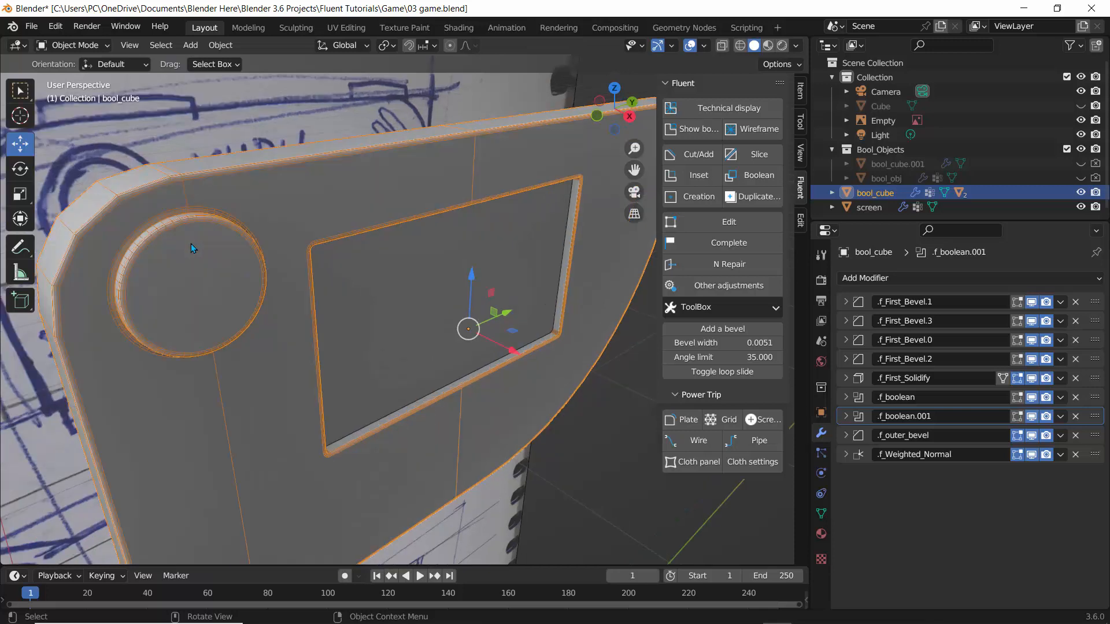
pyautogui.click(682, 129)
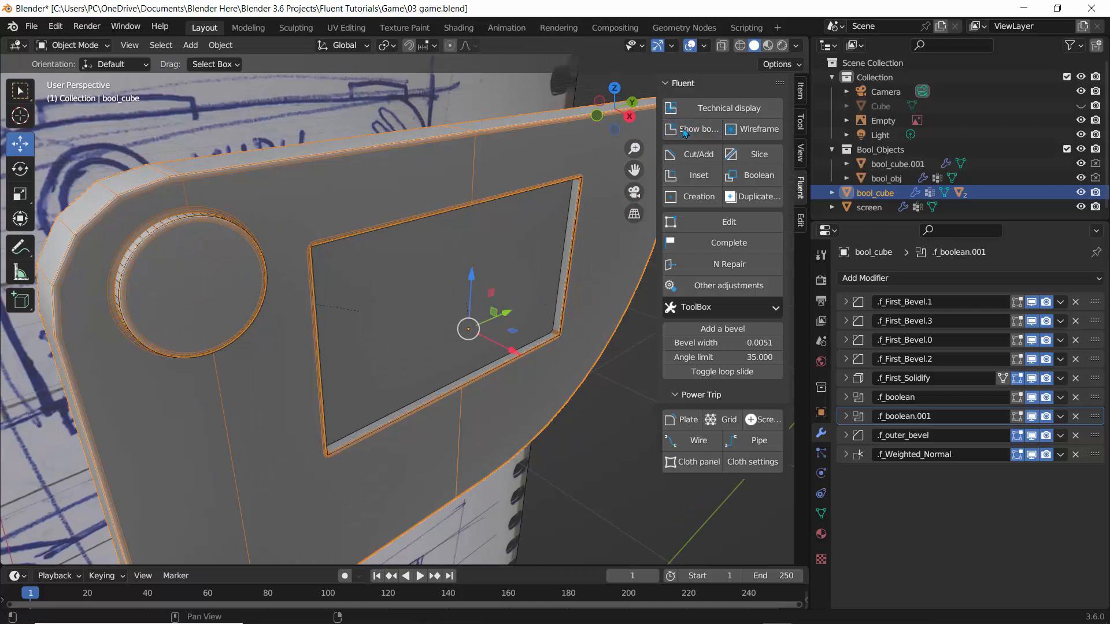
pyautogui.click(184, 218)
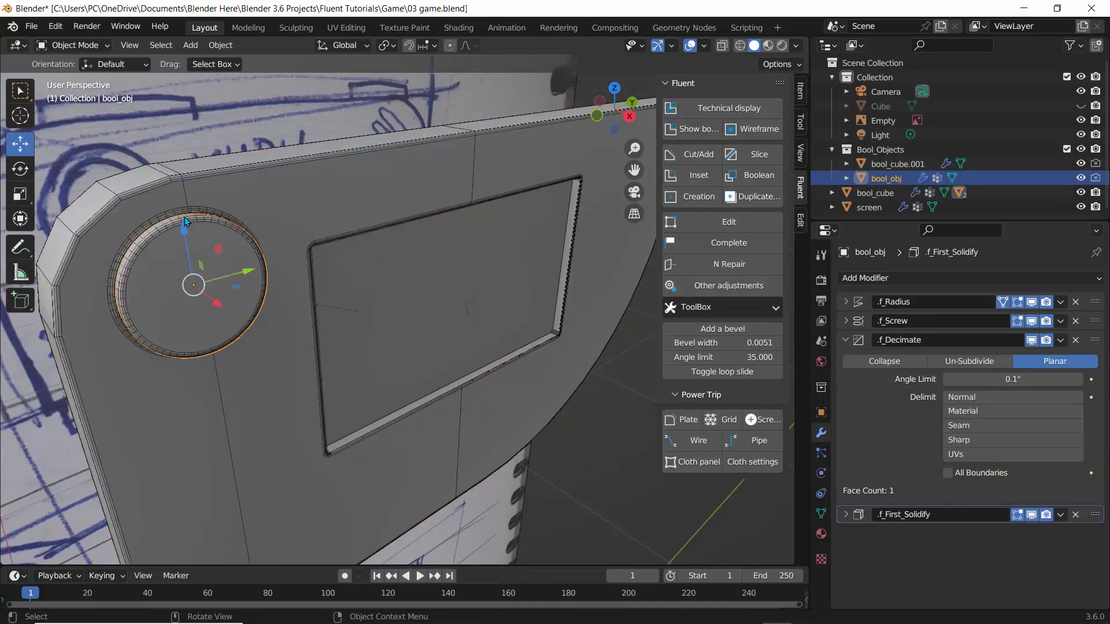
pyautogui.click(690, 226)
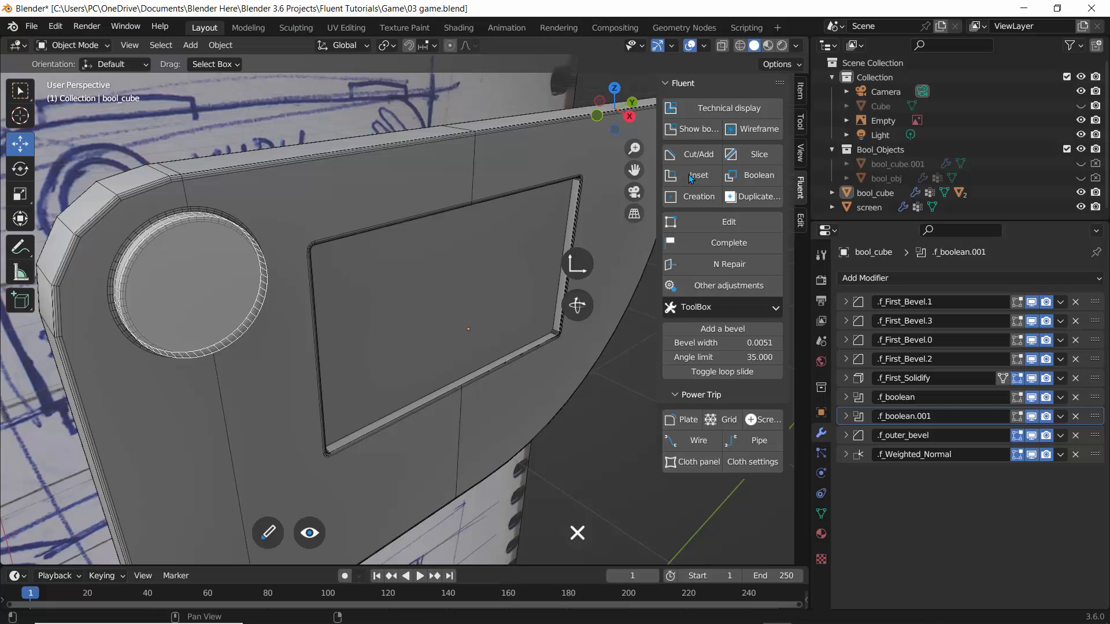
pyautogui.press('Escape')
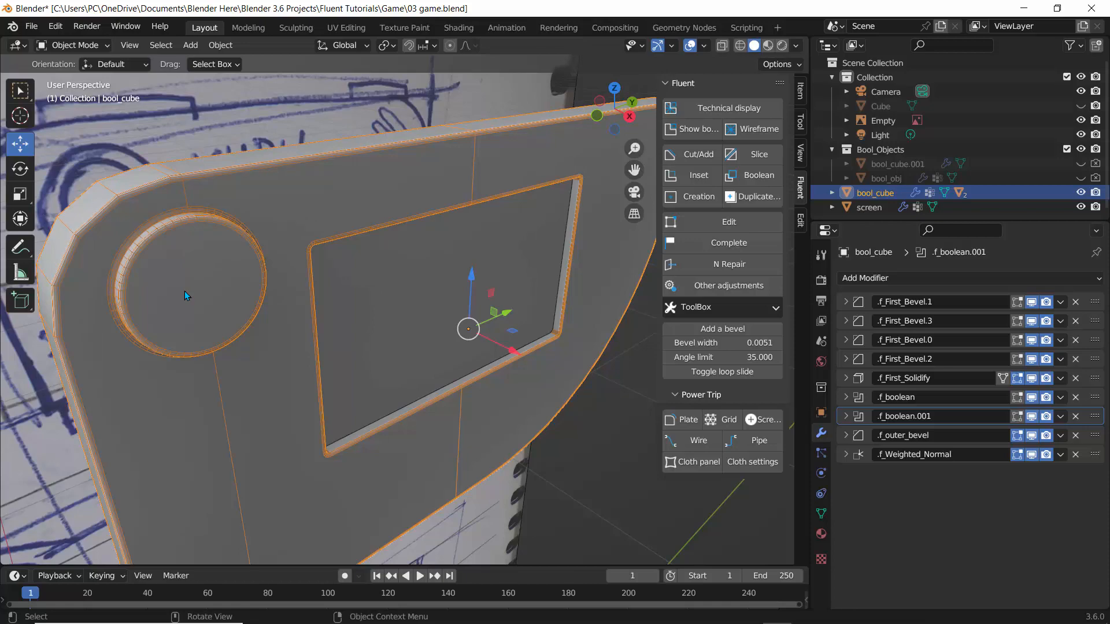
# Examine the circular recess beside the screen opening on the frame.
pyautogui.click(584, 461)
pyautogui.moveTo(581, 462); pyautogui.dragTo(179, 210, button='middle')
pyautogui.scroll(3, 248, 237)
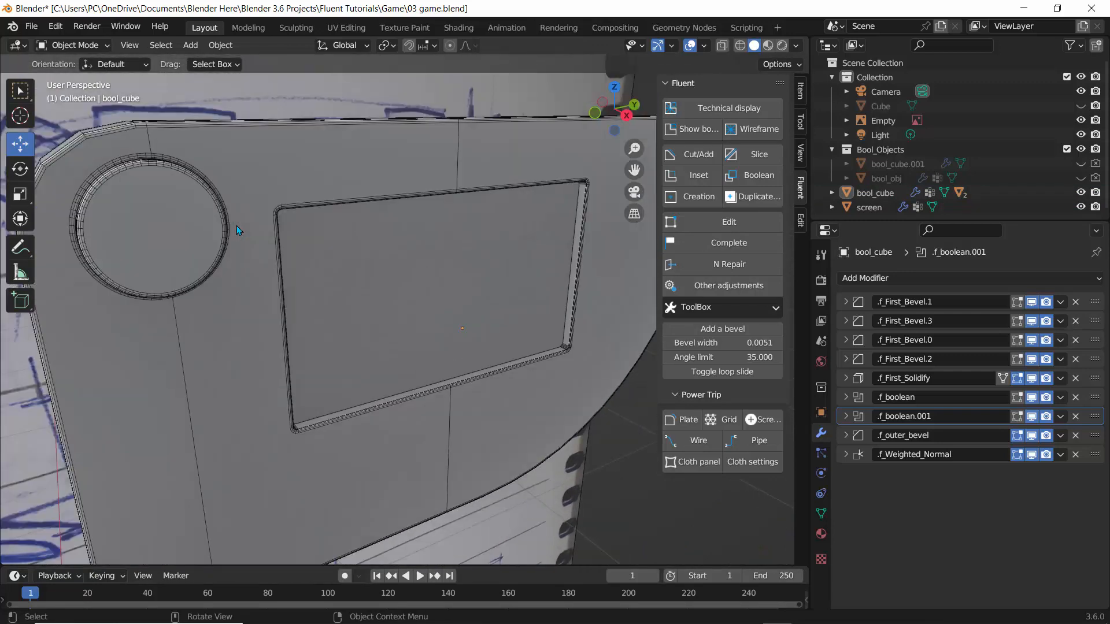
pyautogui.click(186, 211)
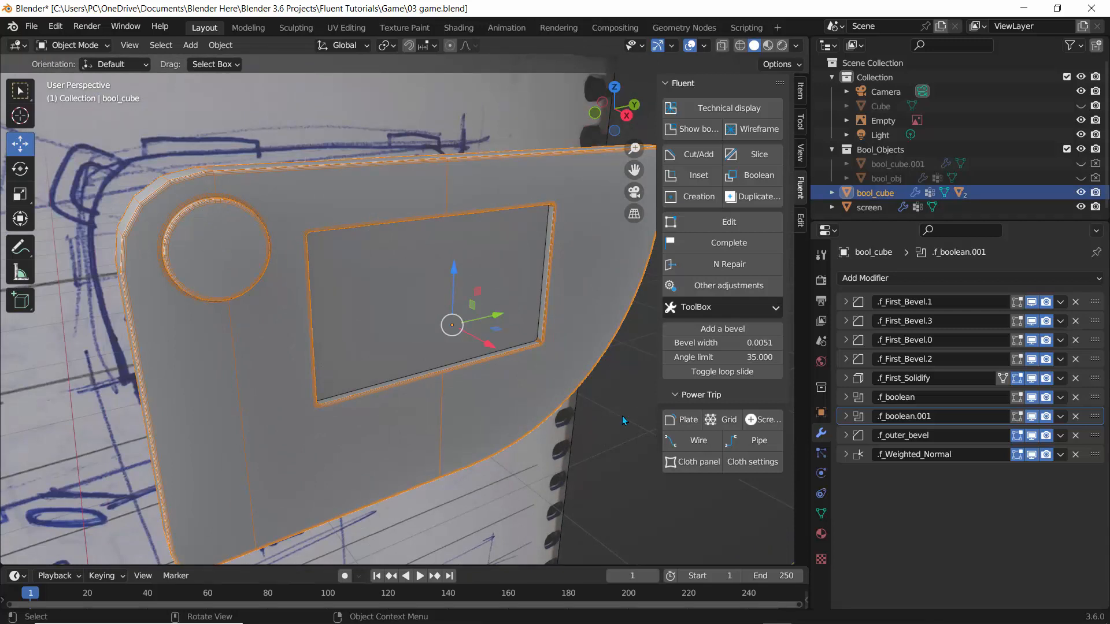
# Select the frame and start the Fluent Creation tool, placing the drawing plane on the face over the circular recess.
pyautogui.click(596, 421)
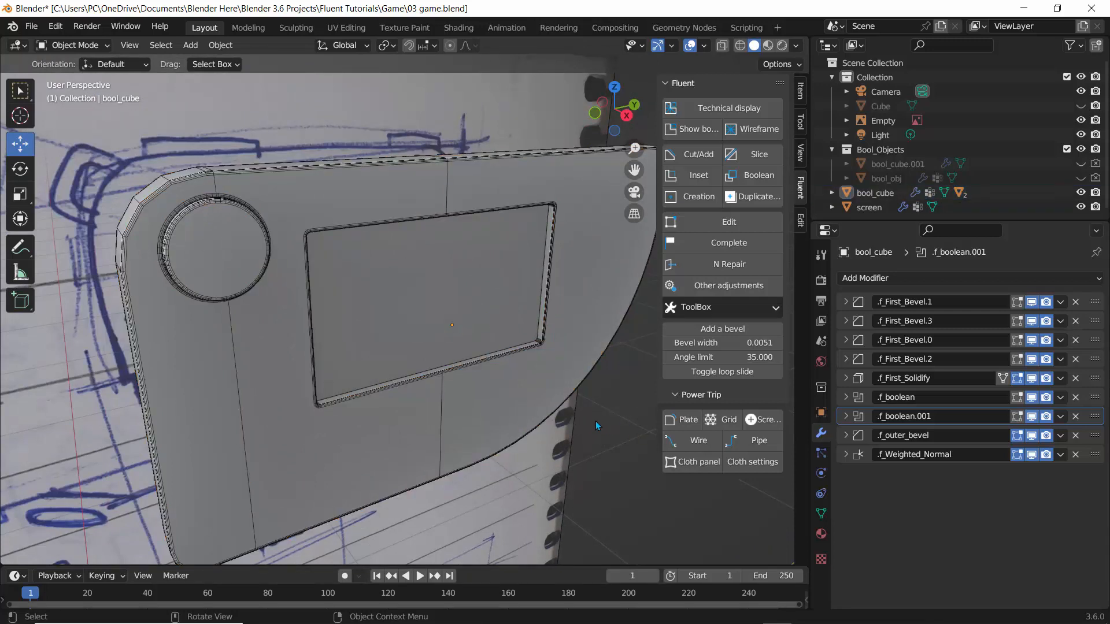
pyautogui.click(213, 230)
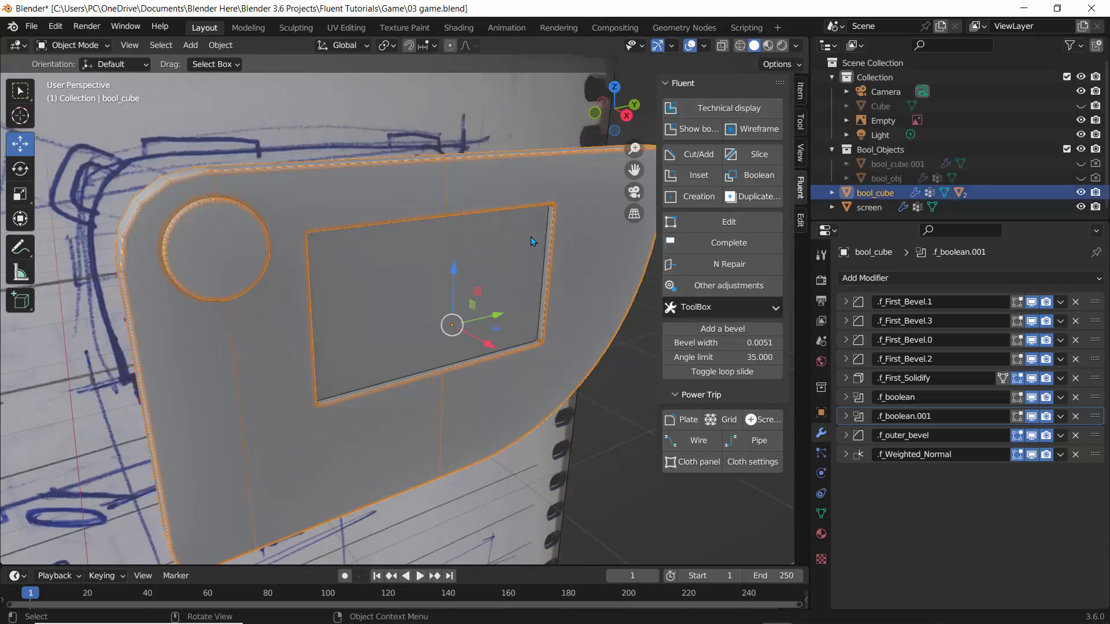
pyautogui.click(687, 197)
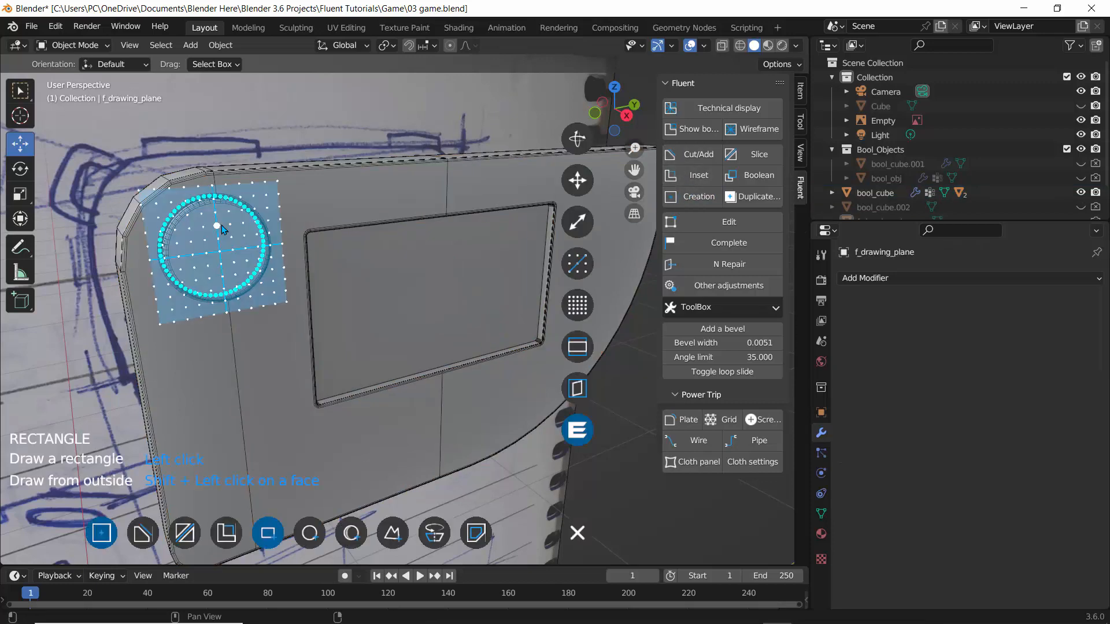
pyautogui.moveTo(133, 174)
pyautogui.mouseDown(button='middle')
pyautogui.moveTo(277, 246)
pyautogui.moveTo(173, 248)
pyautogui.moveTo(181, 233)
pyautogui.moveTo(91, 229)
pyautogui.moveTo(321, 250)
pyautogui.mouseUp(button='middle')
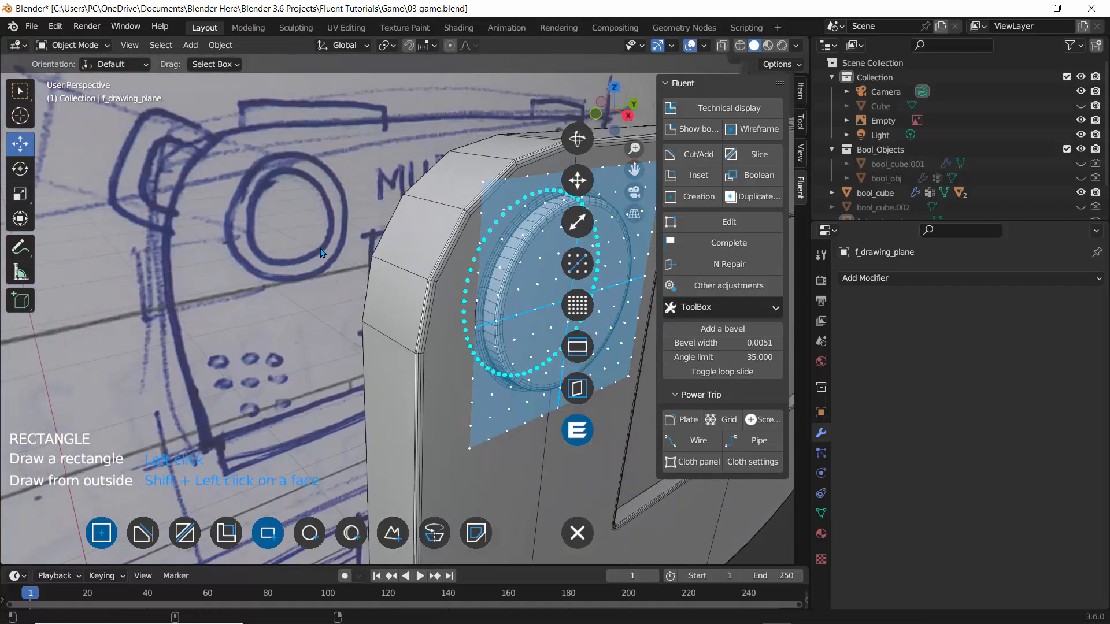
# Draw a circle cut centred inside the circular recess, about half the recess's diameter.
pyautogui.moveTo(393, 249); pyautogui.dragTo(321, 218, button='middle')
pyautogui.scroll(2, 311, 208)
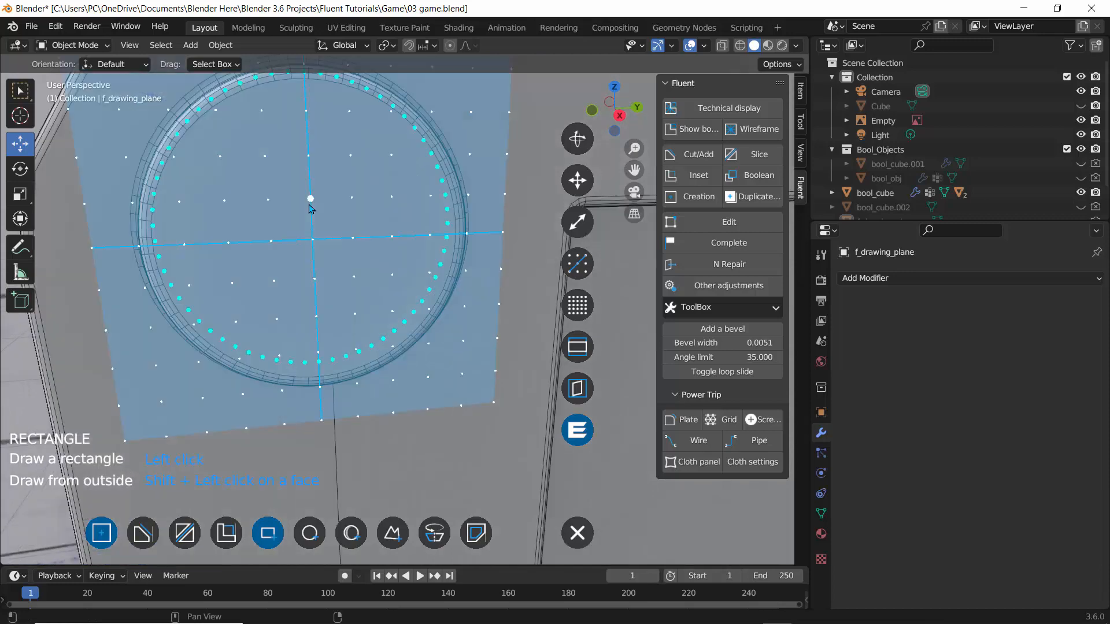
pyautogui.moveTo(220, 186); pyautogui.dragTo(235, 204, button='middle')
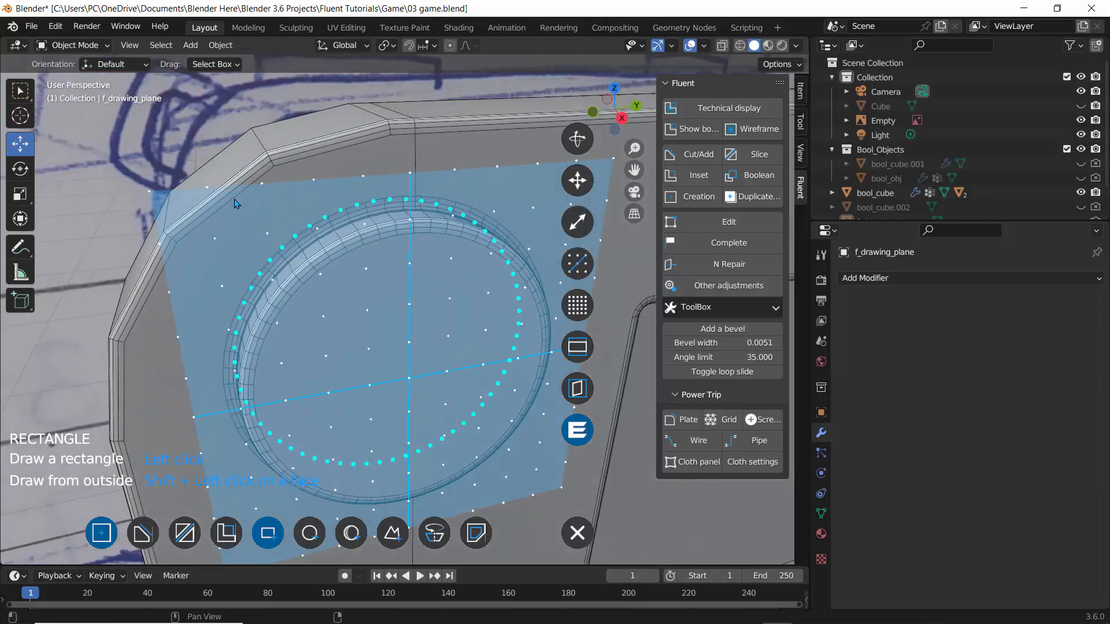
pyautogui.moveTo(366, 300); pyautogui.dragTo(317, 263, button='middle')
pyautogui.keyDown('shift'); pyautogui.moveTo(166, 199); pyautogui.dragTo(253, 258, button='middle'); pyautogui.keyUp('shift')
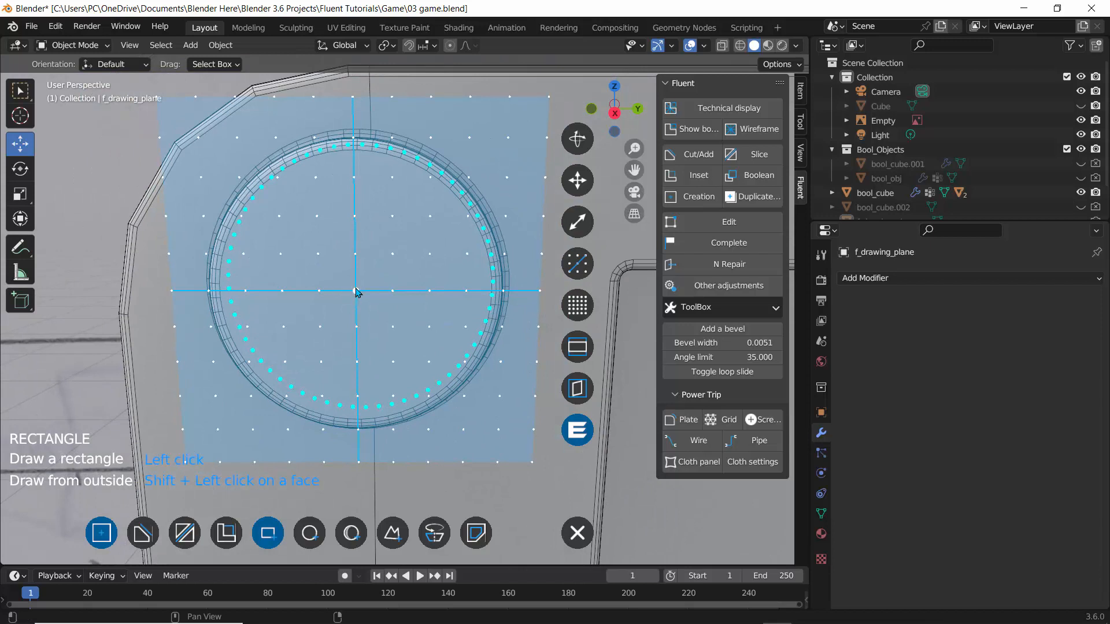
pyautogui.click(356, 291)
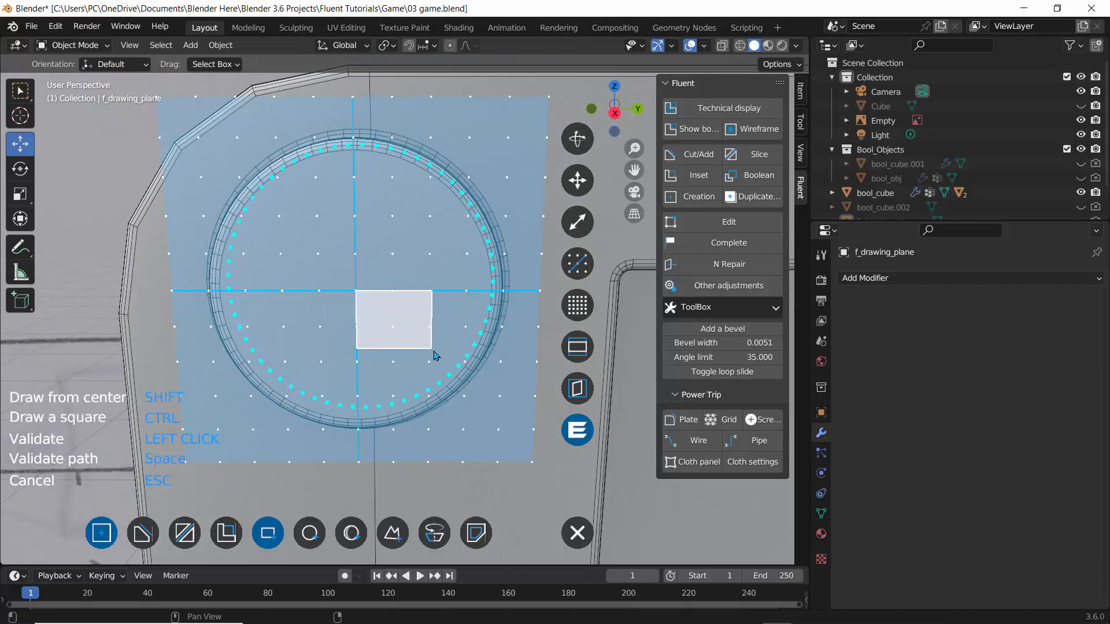
pyautogui.press('Escape')
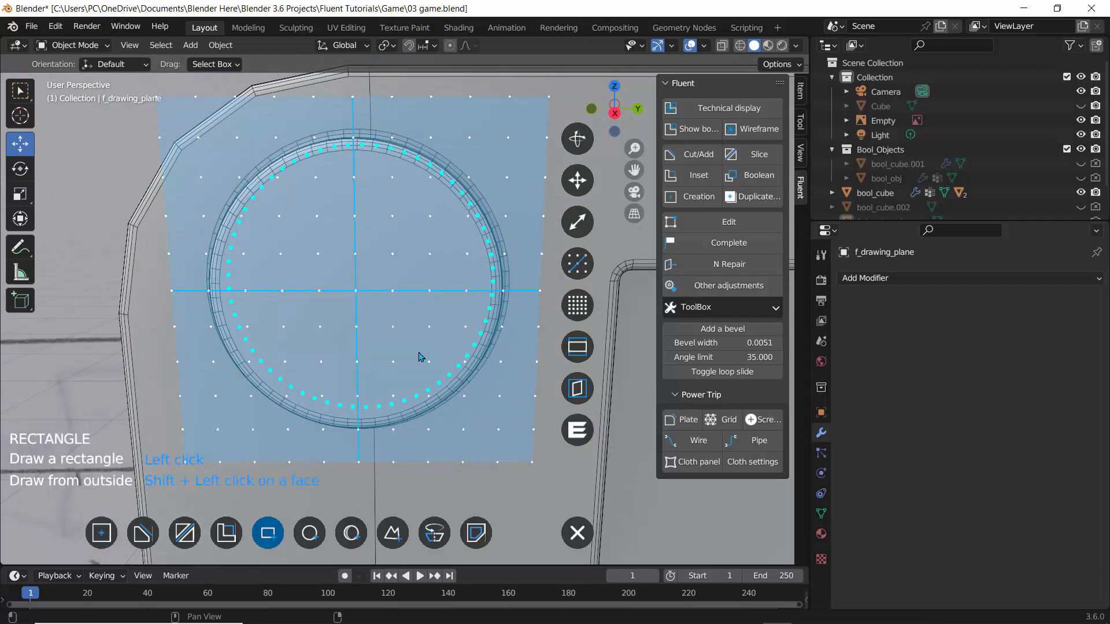
pyautogui.click(309, 532)
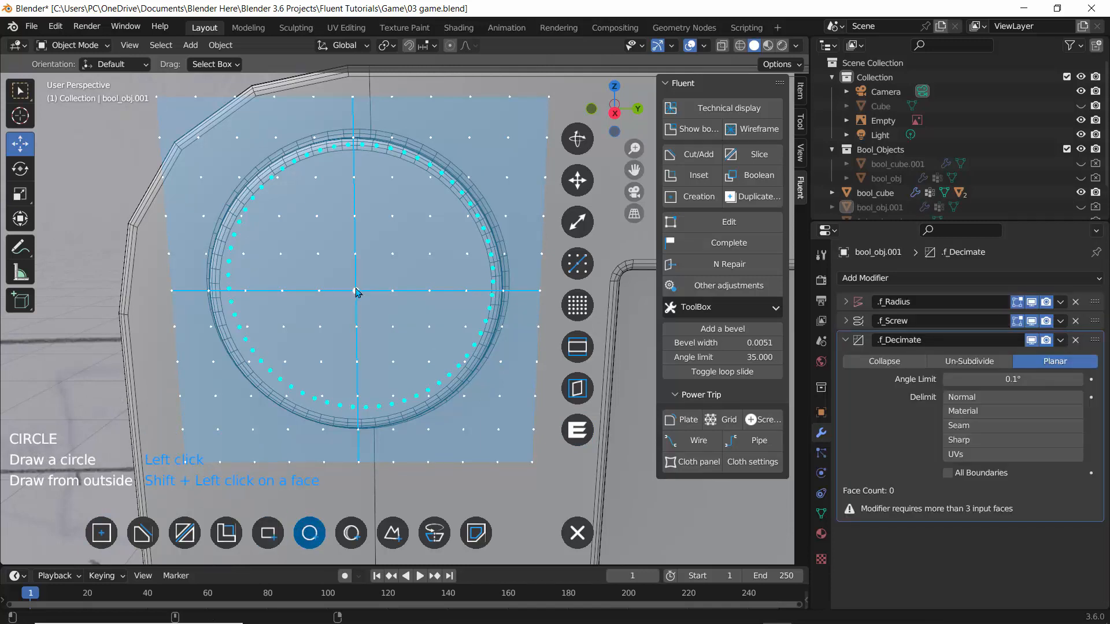
pyautogui.click(356, 292)
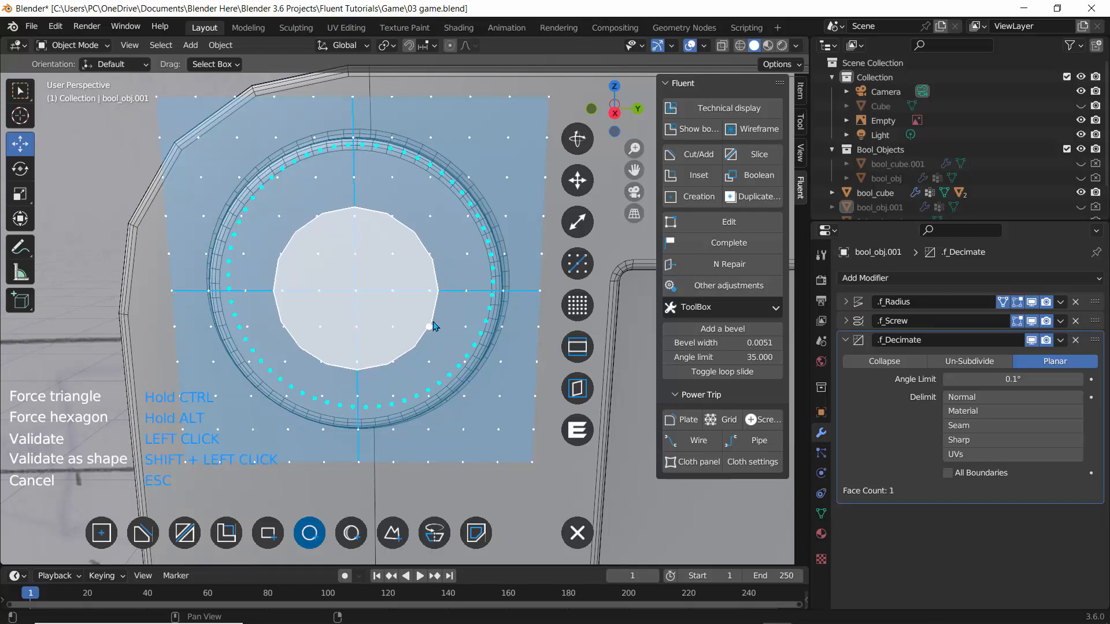
pyautogui.click(432, 322)
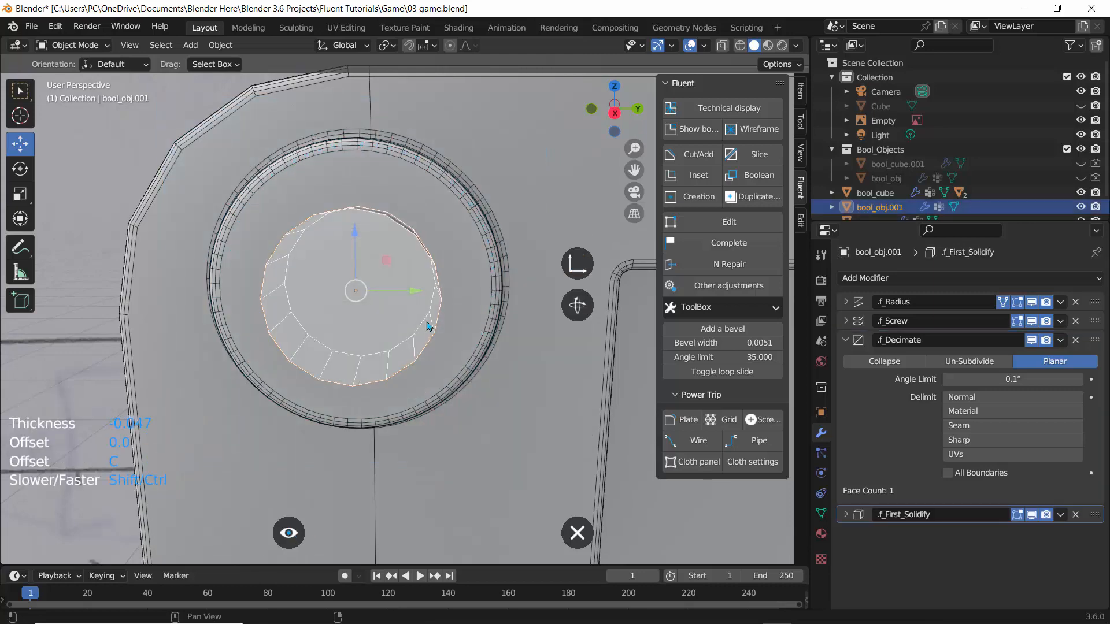
# Set the circle cut's thickness to 0.007 and validate it.
pyautogui.moveTo(405, 322)
pyautogui.mouseDown(button='middle')
pyautogui.moveTo(369, 295)
pyautogui.moveTo(412, 309)
pyautogui.mouseUp(button='middle')
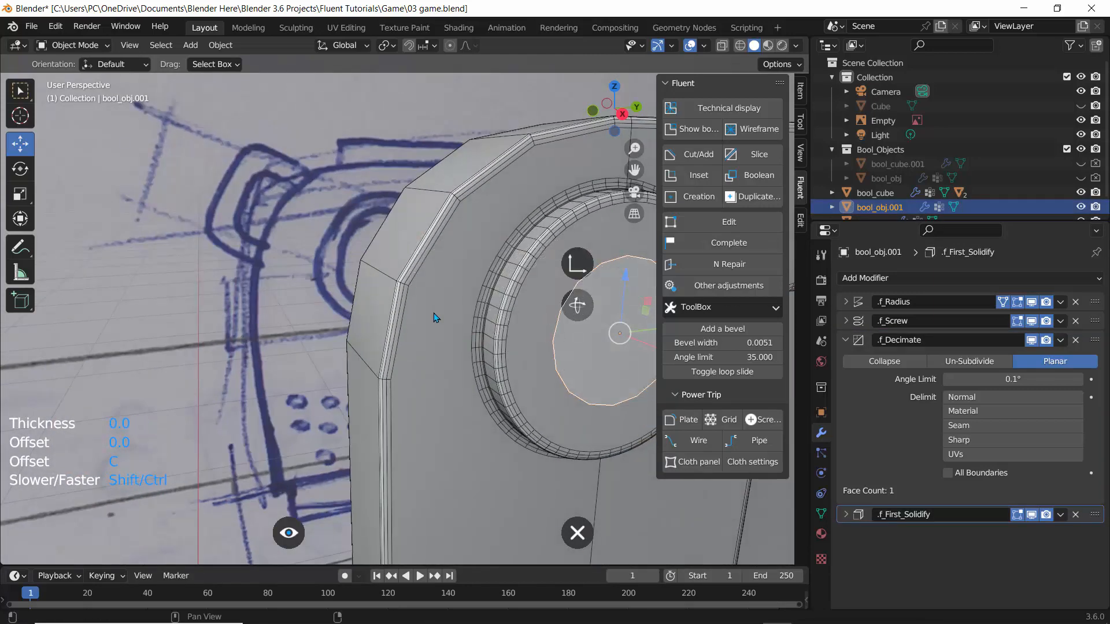
pyautogui.rightClick(435, 317)
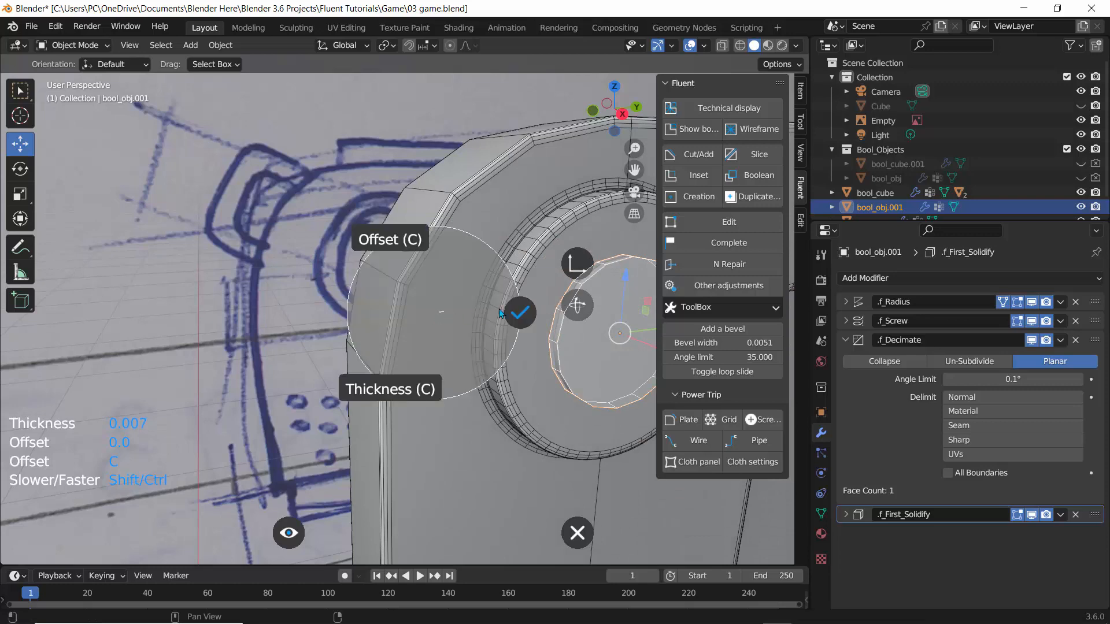
pyautogui.click(519, 308)
# Raise the circle cut's resolution to 41 and validate it.
pyautogui.keyDown('shift'); pyautogui.moveTo(506, 282); pyautogui.dragTo(422, 267, button='middle'); pyautogui.keyUp('shift')
pyautogui.moveTo(422, 267); pyautogui.dragTo(376, 257, button='middle')
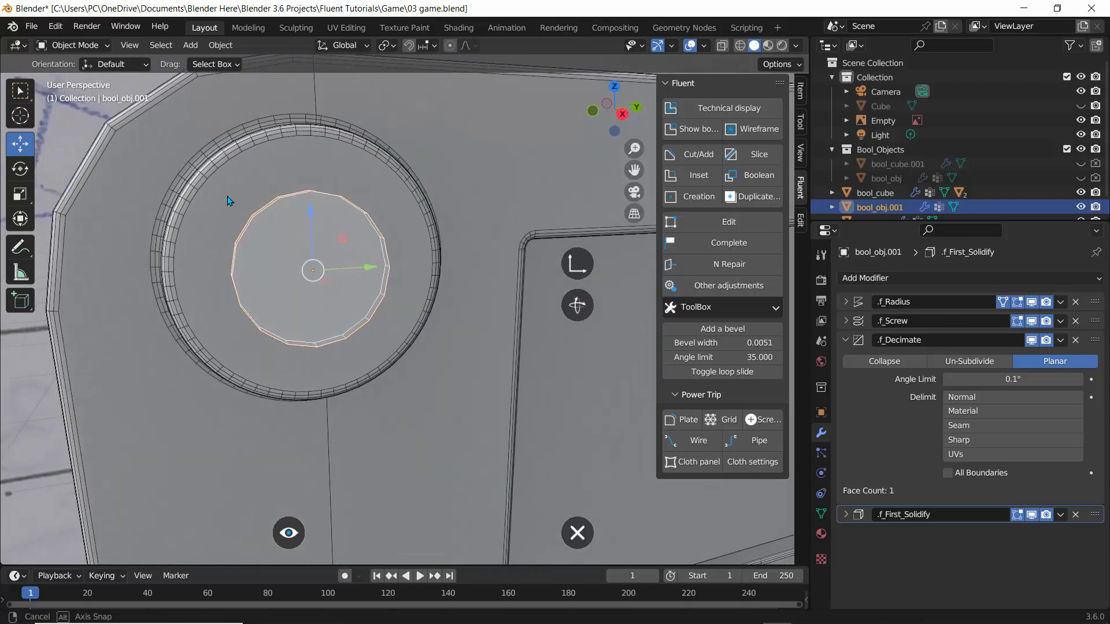
pyautogui.moveTo(227, 196); pyautogui.dragTo(258, 210, button='middle')
pyautogui.keyDown('shift'); pyautogui.moveTo(319, 233); pyautogui.dragTo(366, 260, button='middle'); pyautogui.keyUp('shift')
pyautogui.scroll(3, 367, 260)
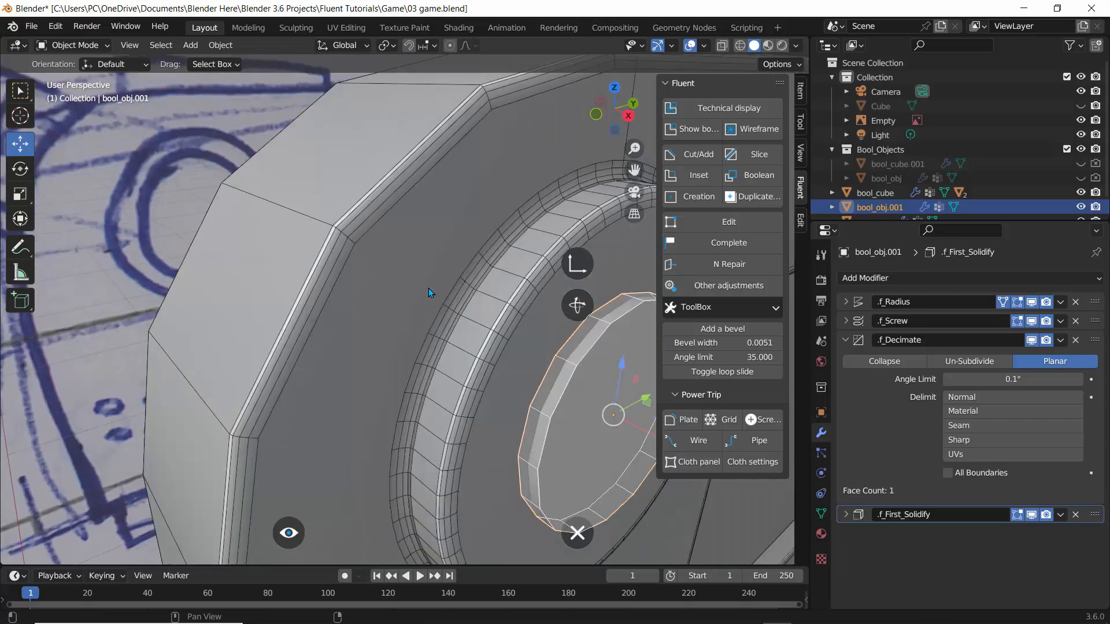
pyautogui.keyDown('shift'); pyautogui.moveTo(482, 314); pyautogui.dragTo(393, 282, button='middle'); pyautogui.keyUp('shift')
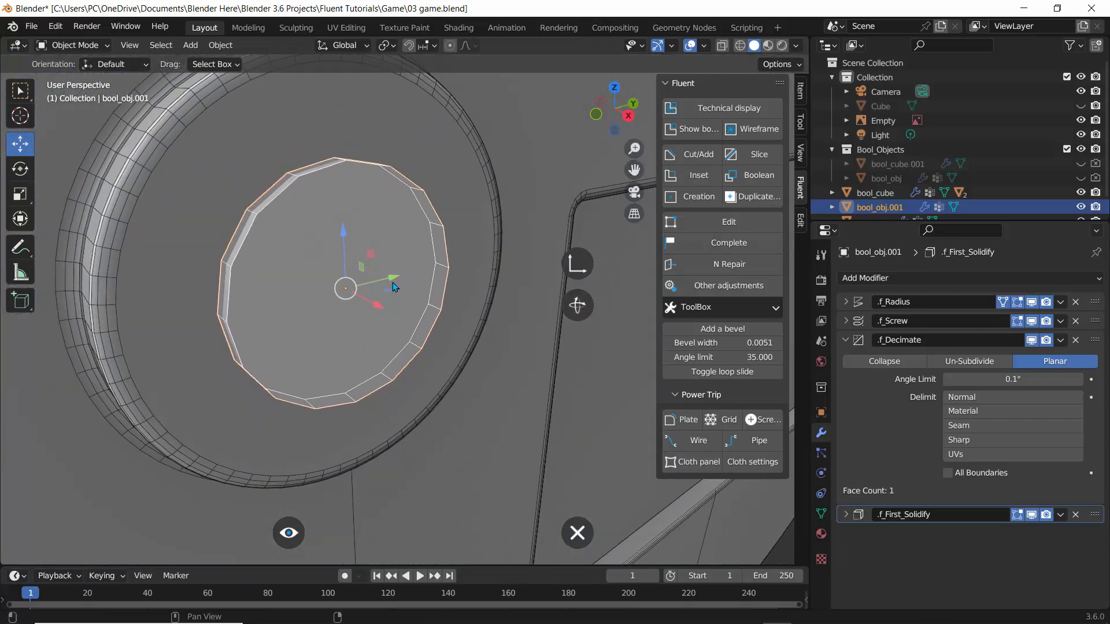
pyautogui.press('f')
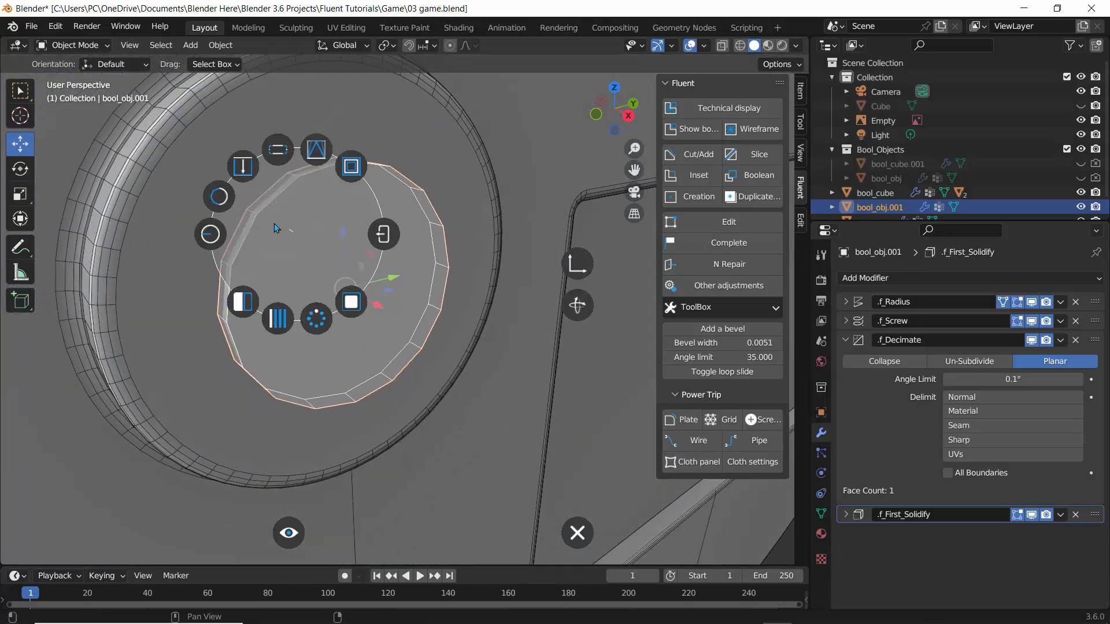
pyautogui.click(220, 198)
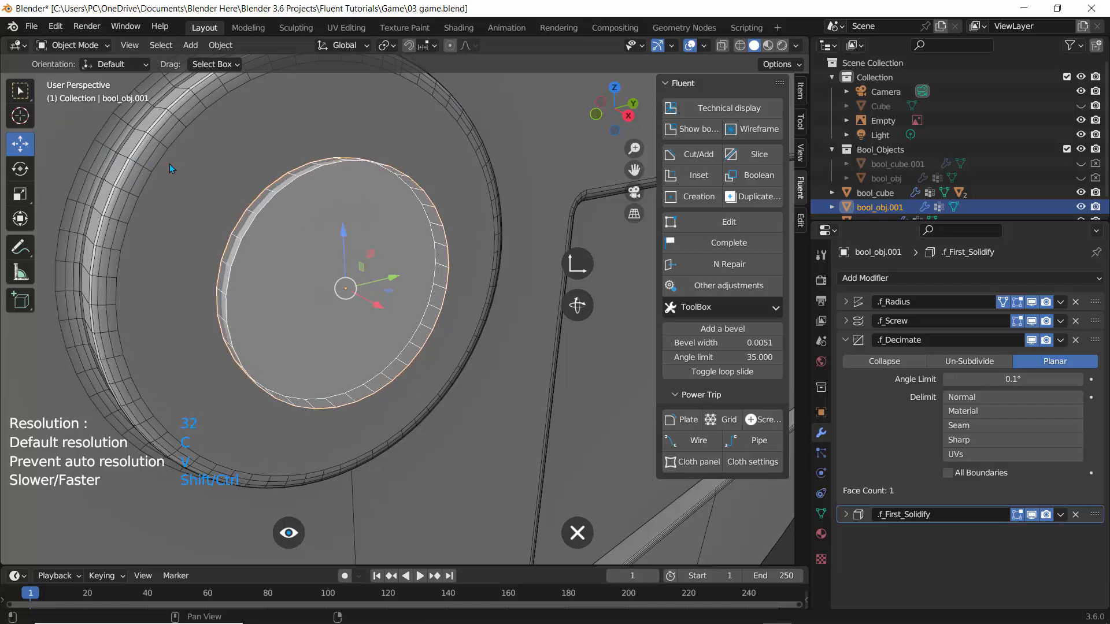
pyautogui.moveTo(313, 205)
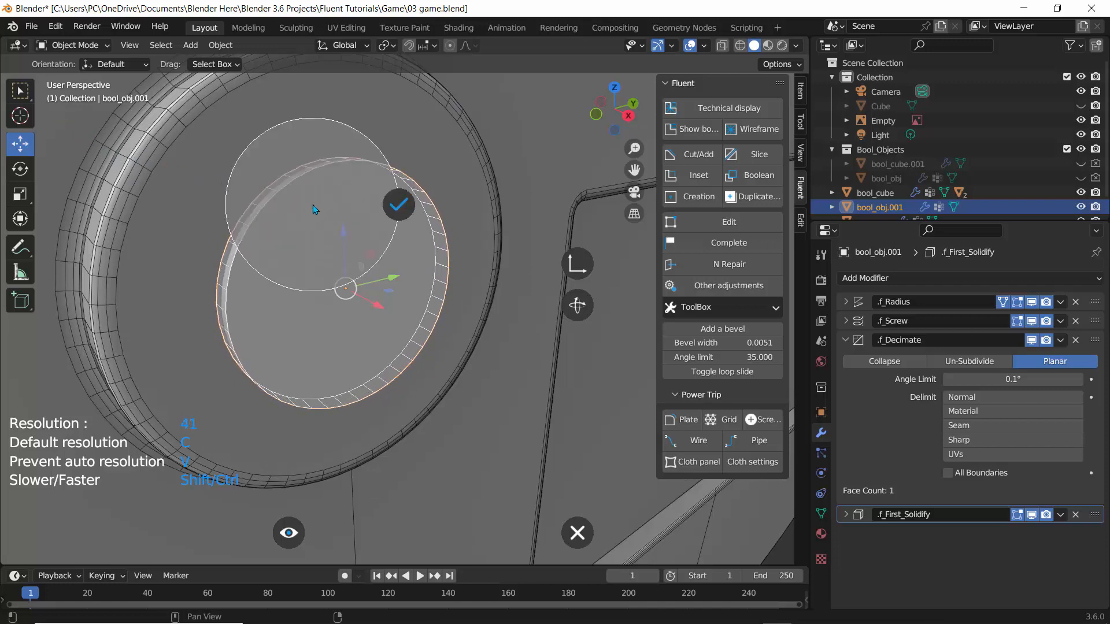
pyautogui.click(404, 205)
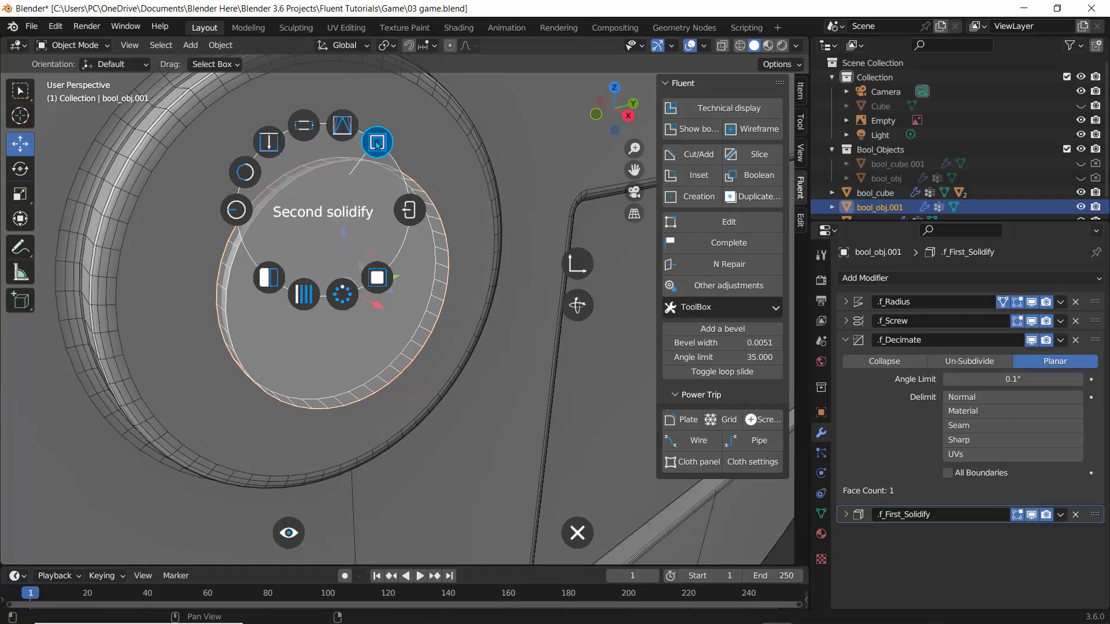
# Add a taper to the circle cut with a Z factor of -0.084 and validate it.
pyautogui.click(342, 127)
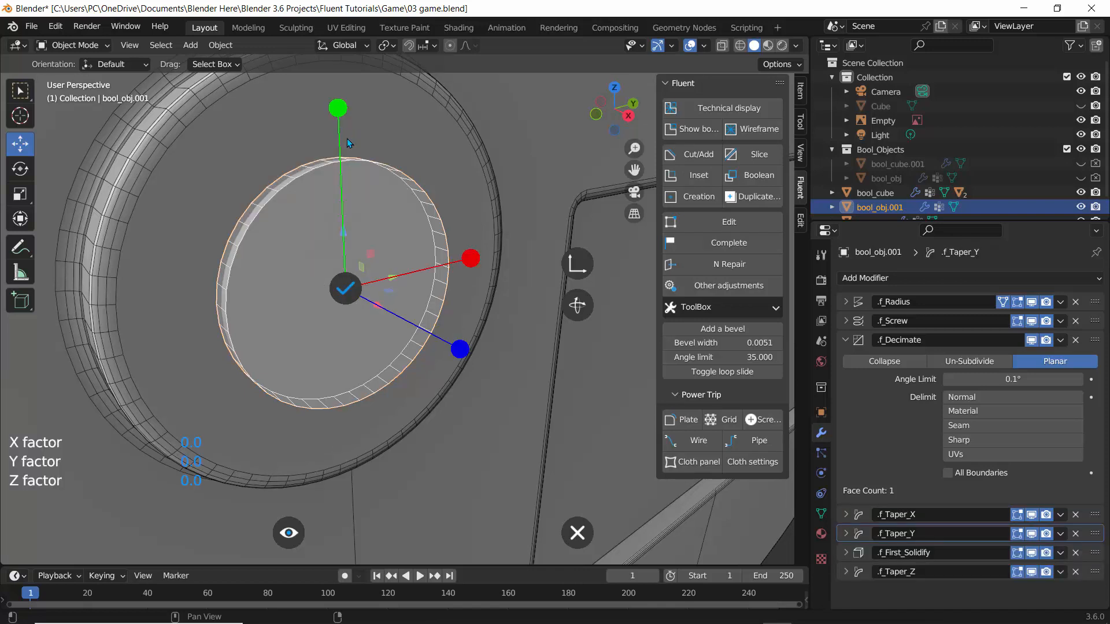
pyautogui.moveTo(462, 346); pyautogui.dragTo(429, 342)
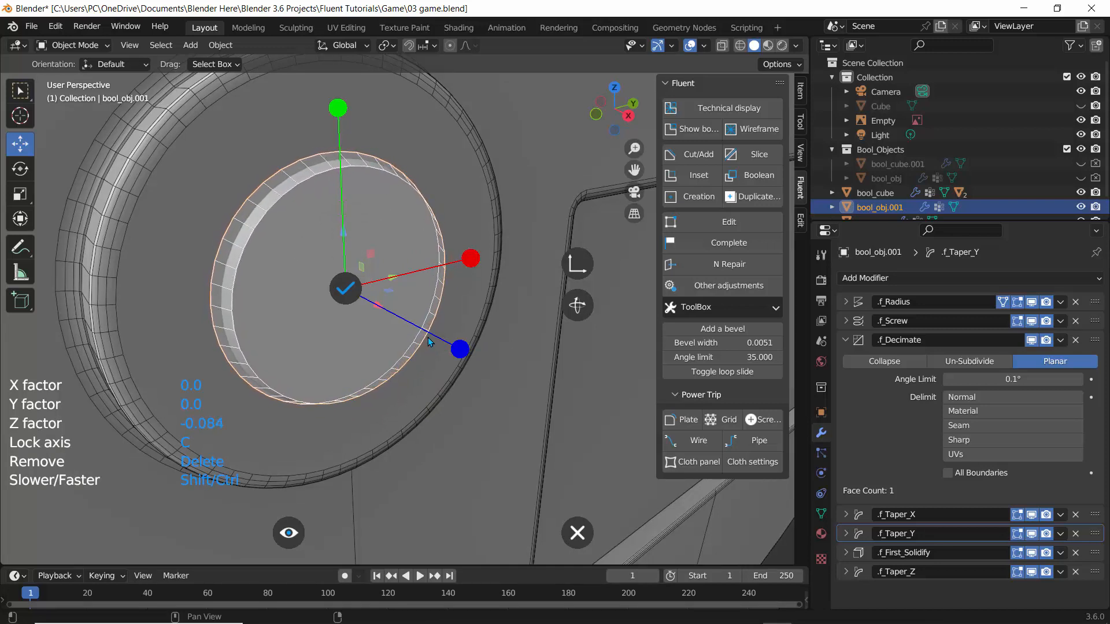
pyautogui.click(345, 288)
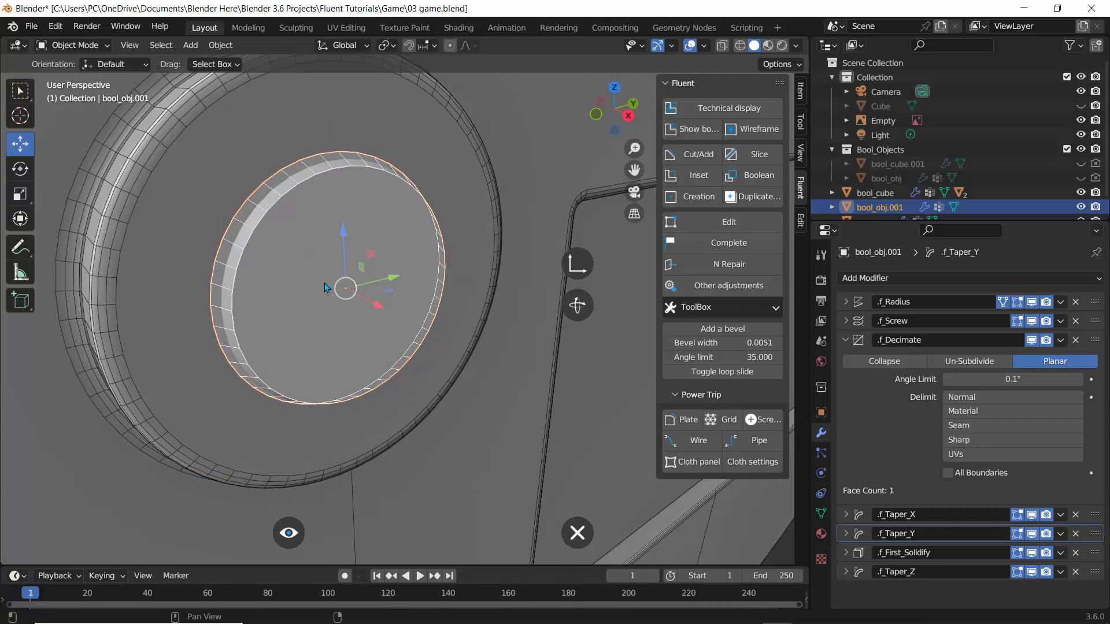
# Examine the tapered inner circular cut inside the recess on the frame.
pyautogui.scroll(-5, 291, 258)
pyautogui.moveTo(336, 173); pyautogui.dragTo(312, 188, button='middle')
pyautogui.scroll(-2, 313, 187)
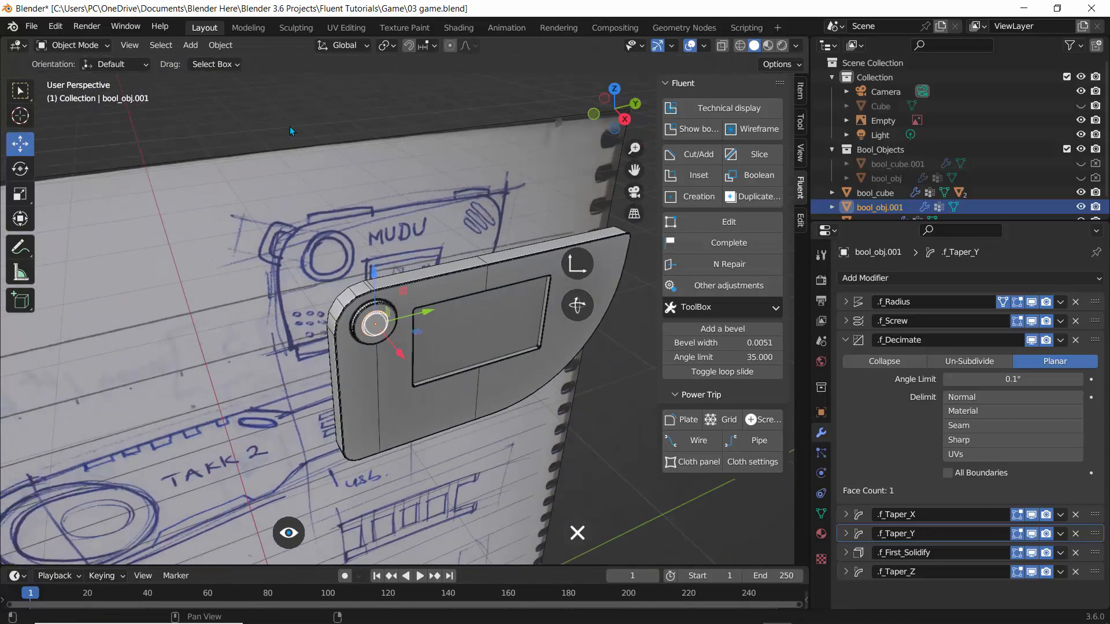
pyautogui.click(273, 159)
pyautogui.click(356, 159)
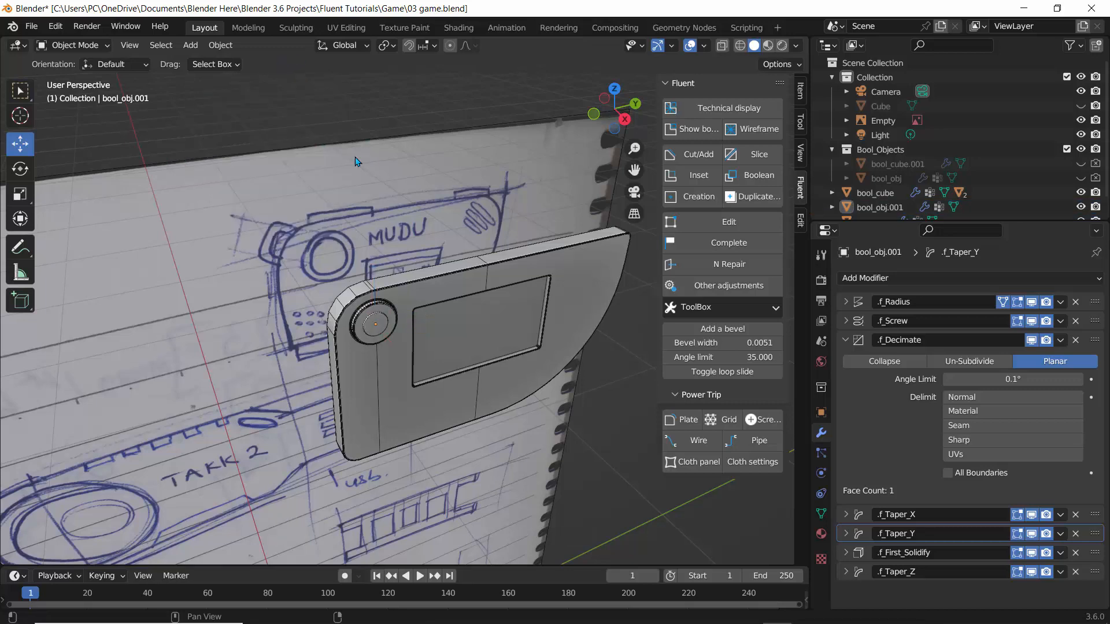
pyautogui.scroll(1, 354, 268)
pyautogui.scroll(4, 351, 268)
pyautogui.moveTo(307, 302); pyautogui.dragTo(342, 304, button='middle')
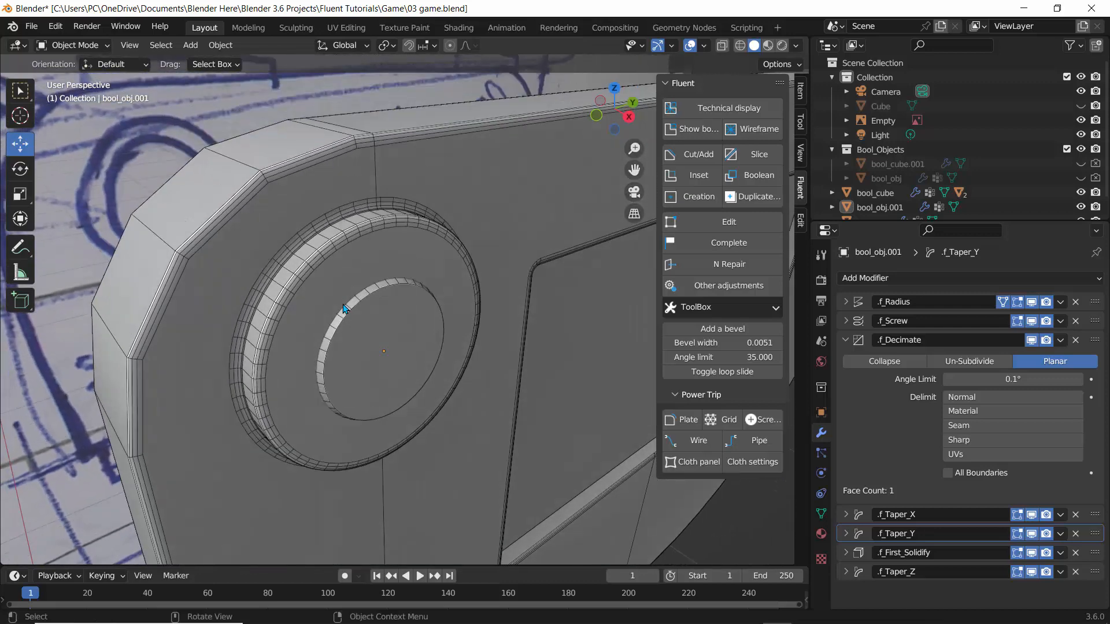
# Reveal the boolean cutters in X-ray view and hide the Empty reference image.
pyautogui.click(692, 131)
pyautogui.click(722, 45)
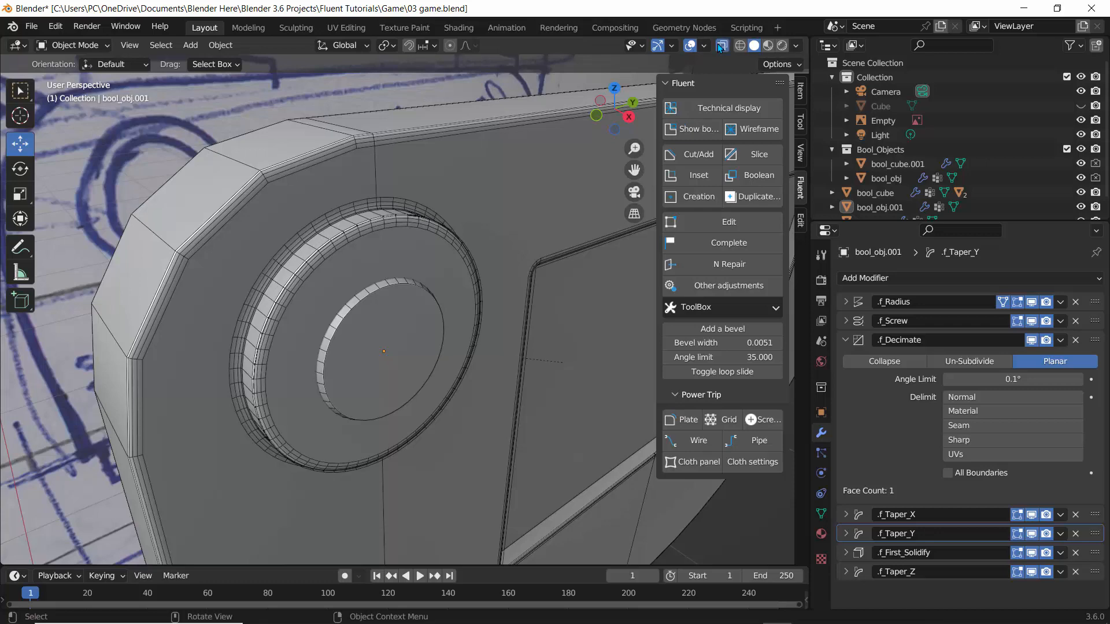
pyautogui.scroll(-2, 607, 139)
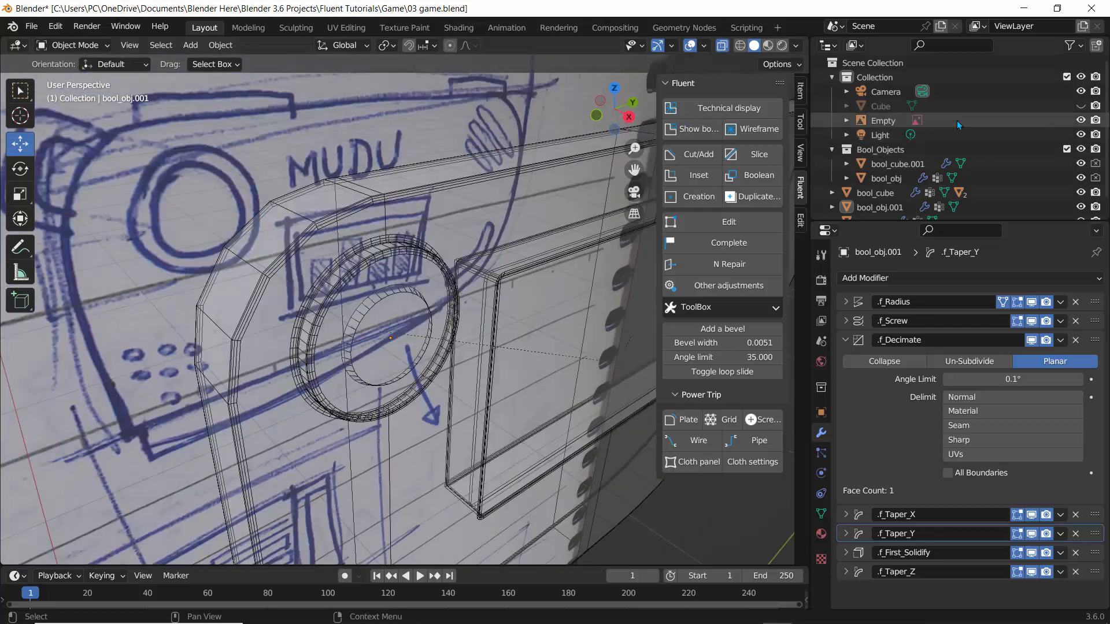
pyautogui.click(1080, 121)
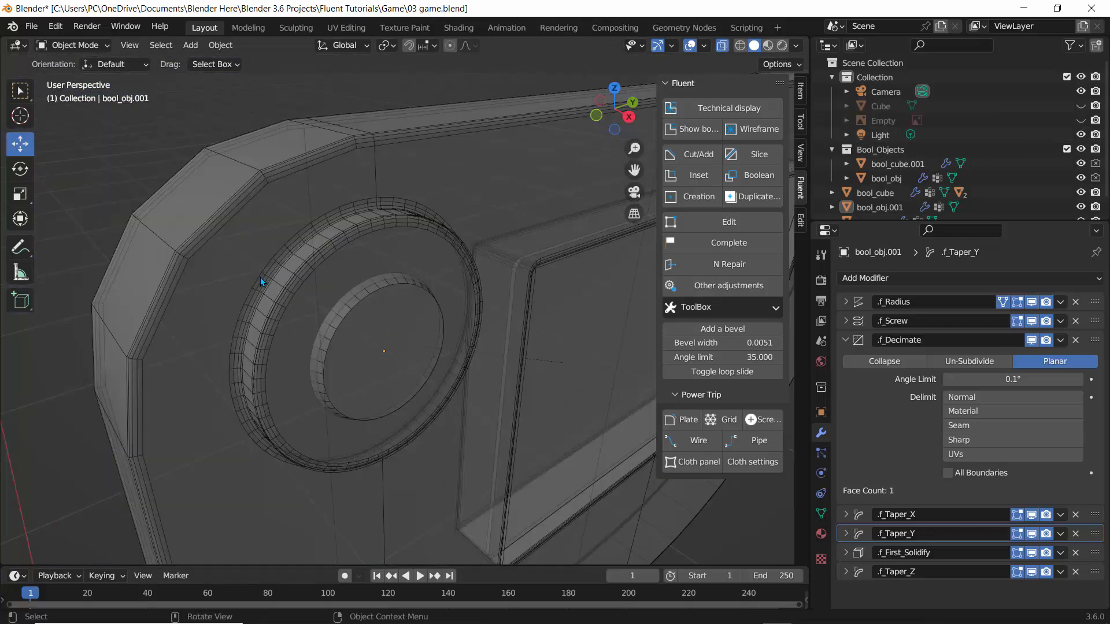
# Select the inner circular cutter and nudge it slightly along its red axis.
pyautogui.moveTo(302, 240); pyautogui.dragTo(332, 259, button='middle')
pyautogui.click(370, 253)
pyautogui.click(382, 272)
pyautogui.click(332, 239)
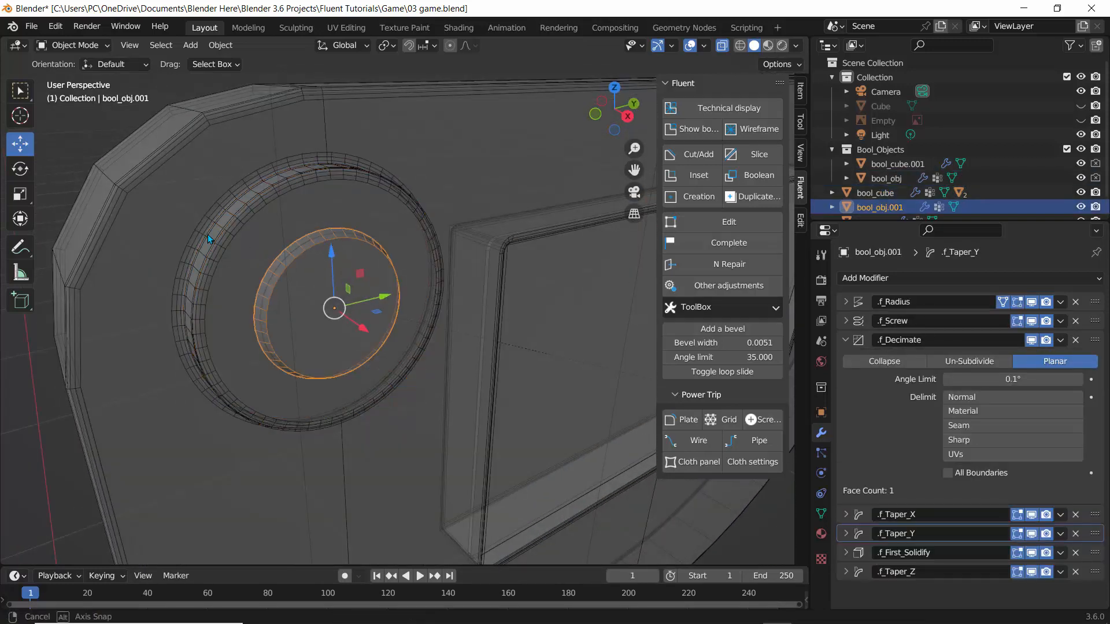
pyautogui.moveTo(207, 234); pyautogui.dragTo(356, 313, button='middle')
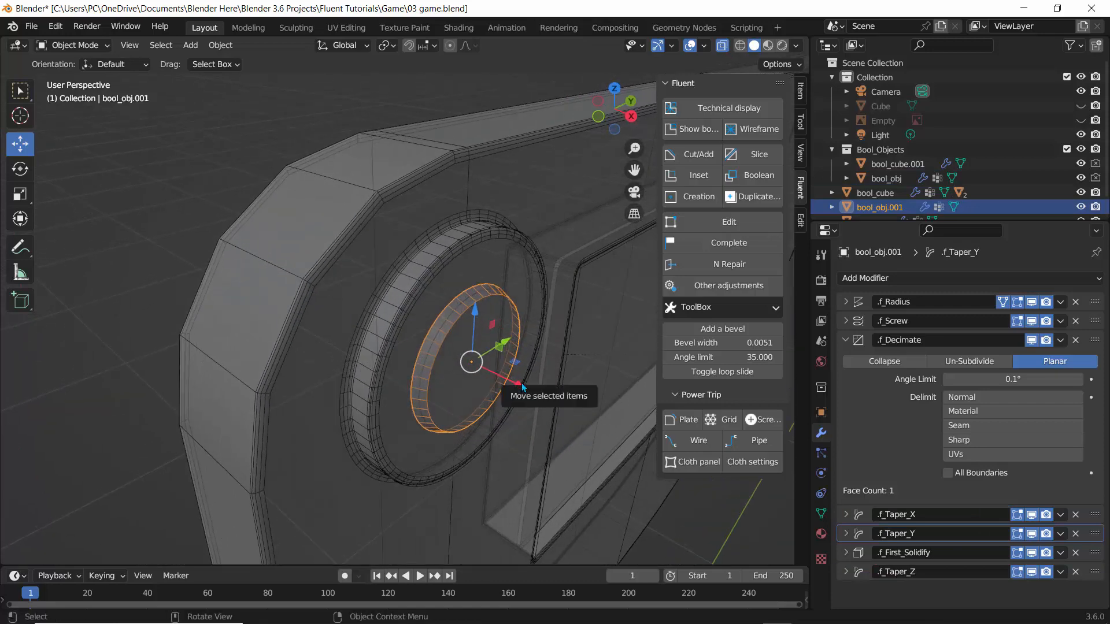
pyautogui.moveTo(522, 382)
pyautogui.mouseDown()
pyautogui.moveTo(561, 394)
pyautogui.moveTo(518, 382)
pyautogui.mouseUp()
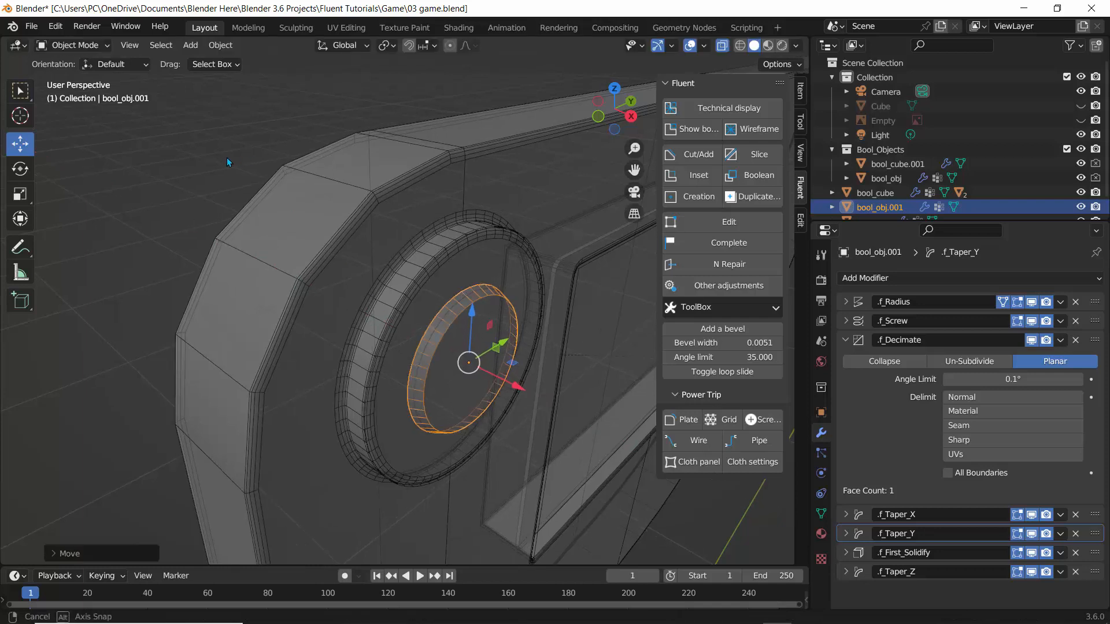
# Add a Second bevel to the inner circular cutter with width 0.001 and 4 segments, then validate it.
pyautogui.moveTo(227, 157); pyautogui.dragTo(261, 283, button='middle')
pyautogui.click(709, 220)
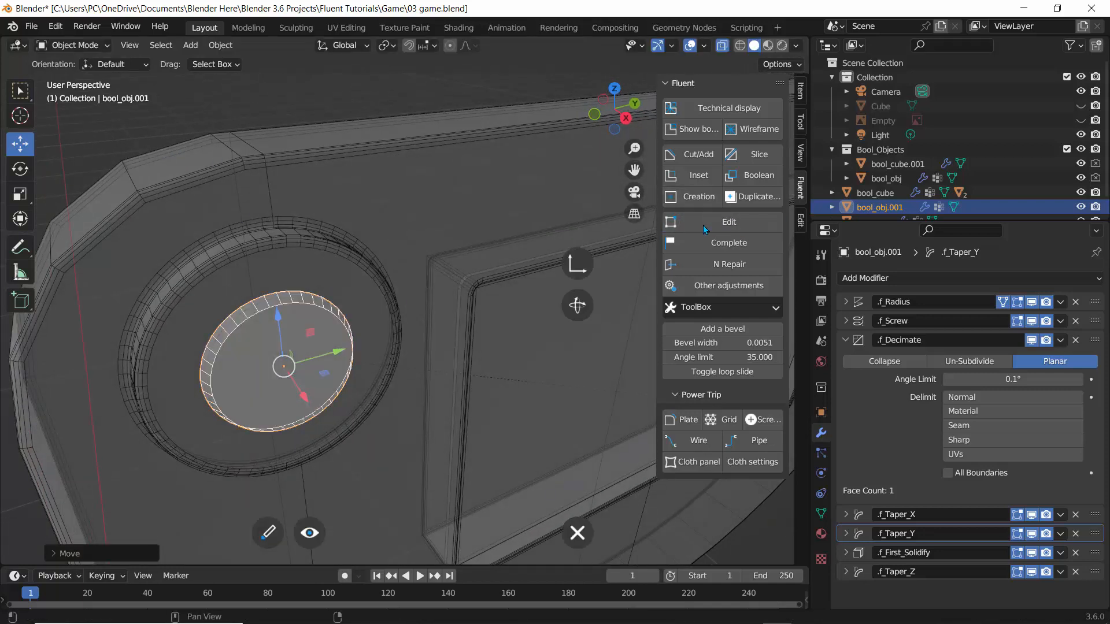
pyautogui.click(308, 321)
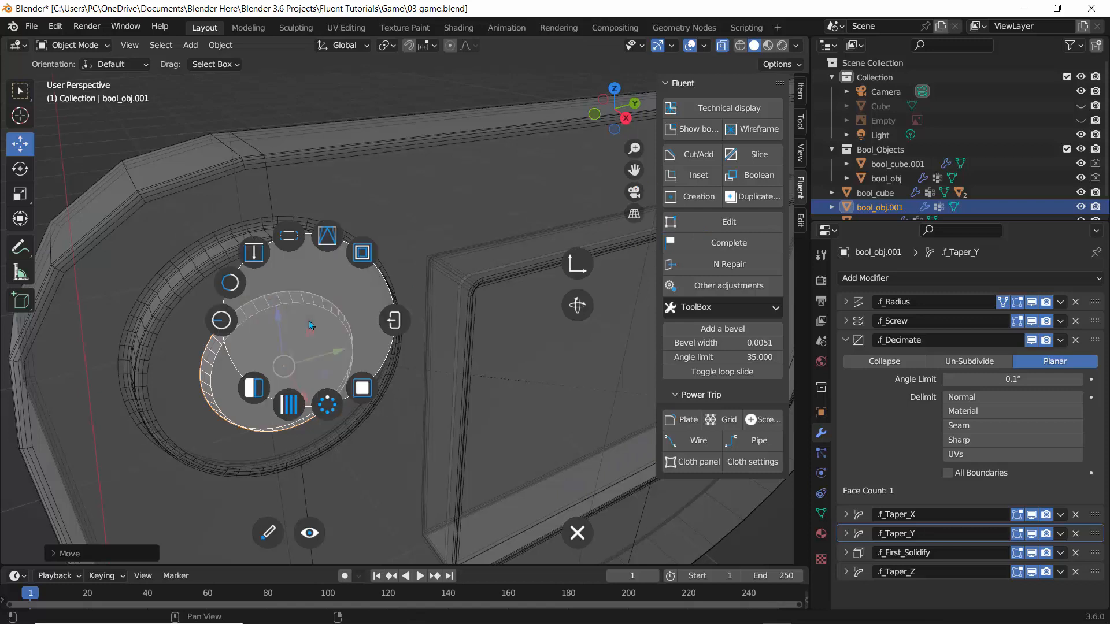
pyautogui.click(288, 238)
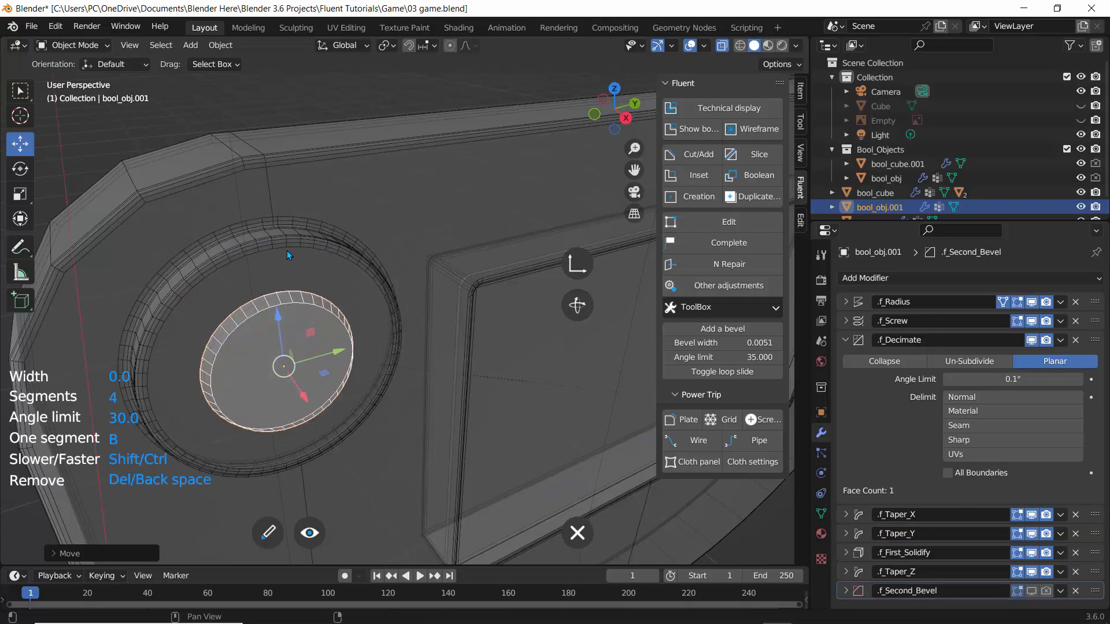
pyautogui.scroll(4, 273, 274)
pyautogui.scroll(-1, 273, 274)
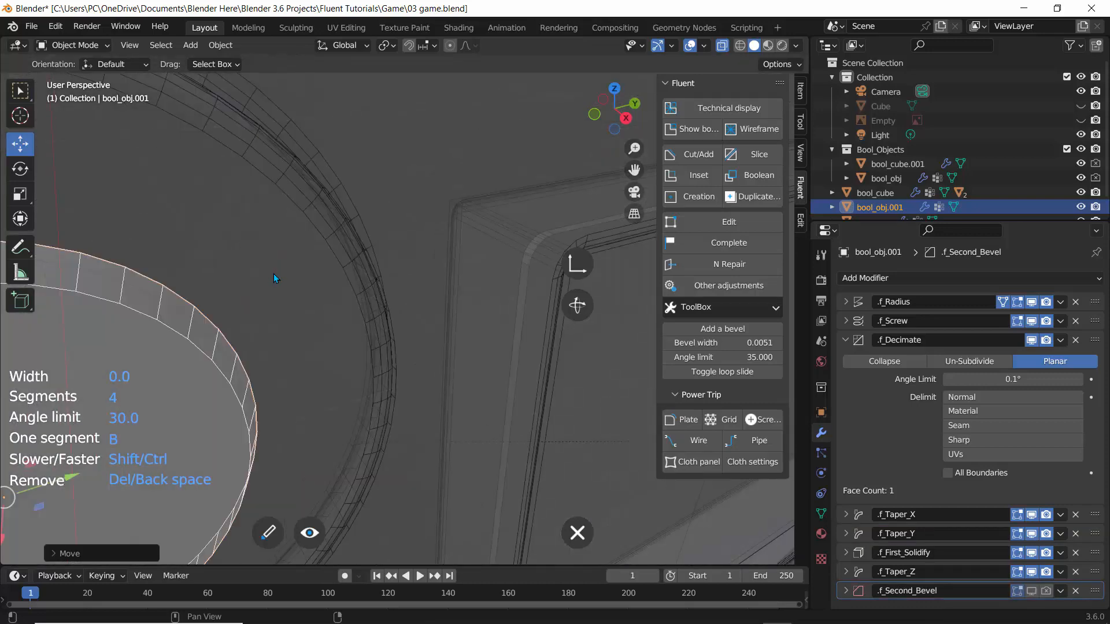
pyautogui.keyDown('shift'); pyautogui.moveTo(272, 274); pyautogui.dragTo(396, 252, button='middle'); pyautogui.keyUp('shift')
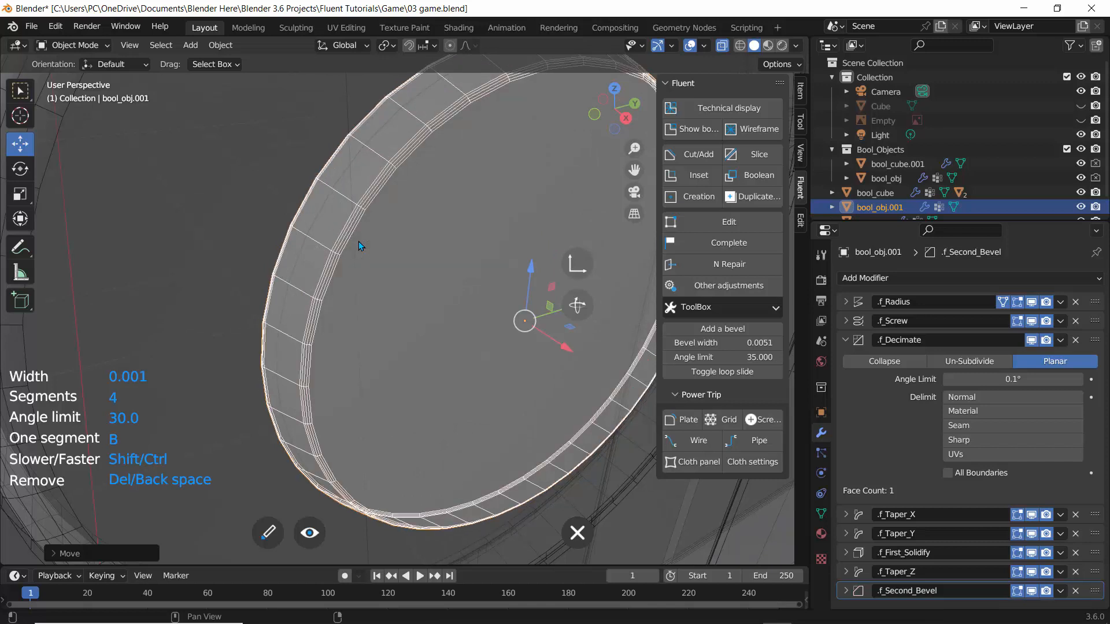
pyautogui.rightClick(359, 241)
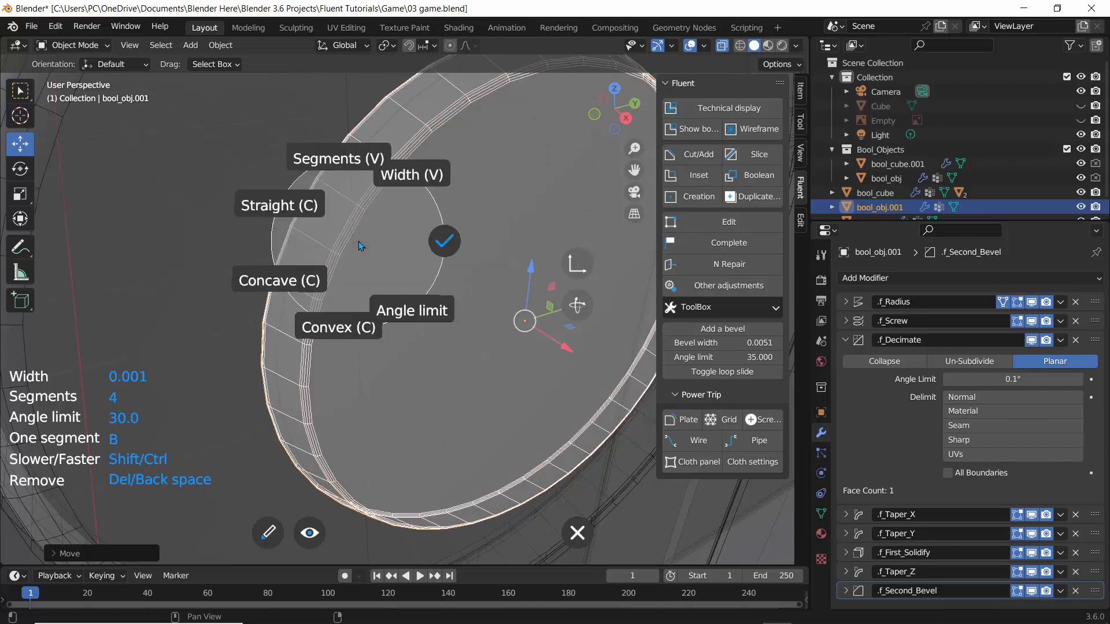
pyautogui.click(440, 241)
# Inspect the beveled inner cut, selecting the circular cutter objects around the recess from different angles.
pyautogui.scroll(-5, 396, 220)
pyautogui.click(172, 150)
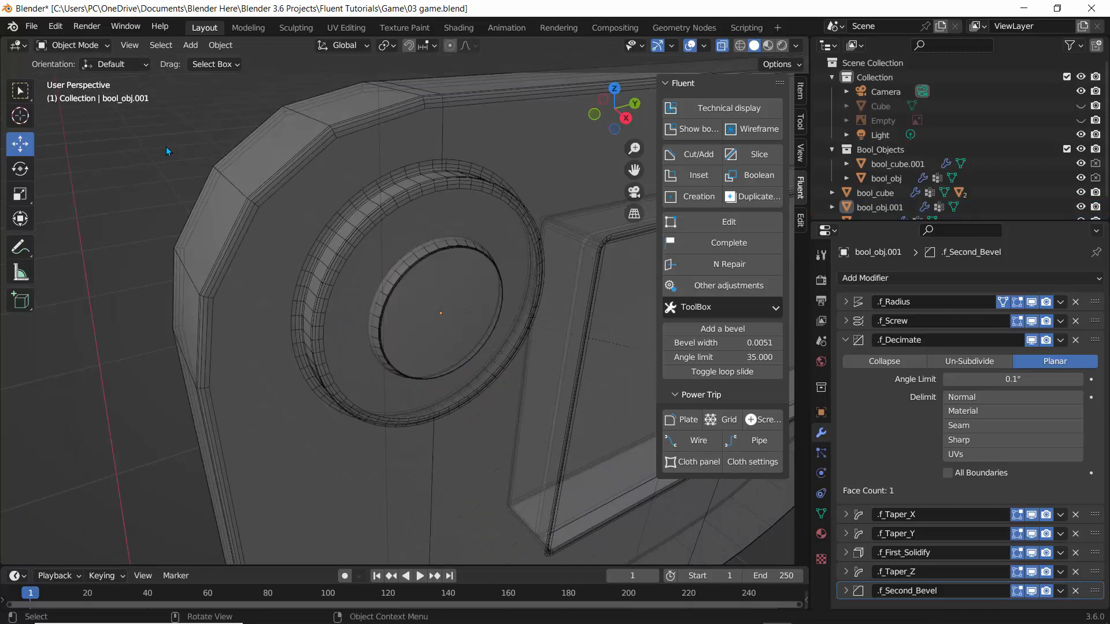
pyautogui.scroll(2, 443, 266)
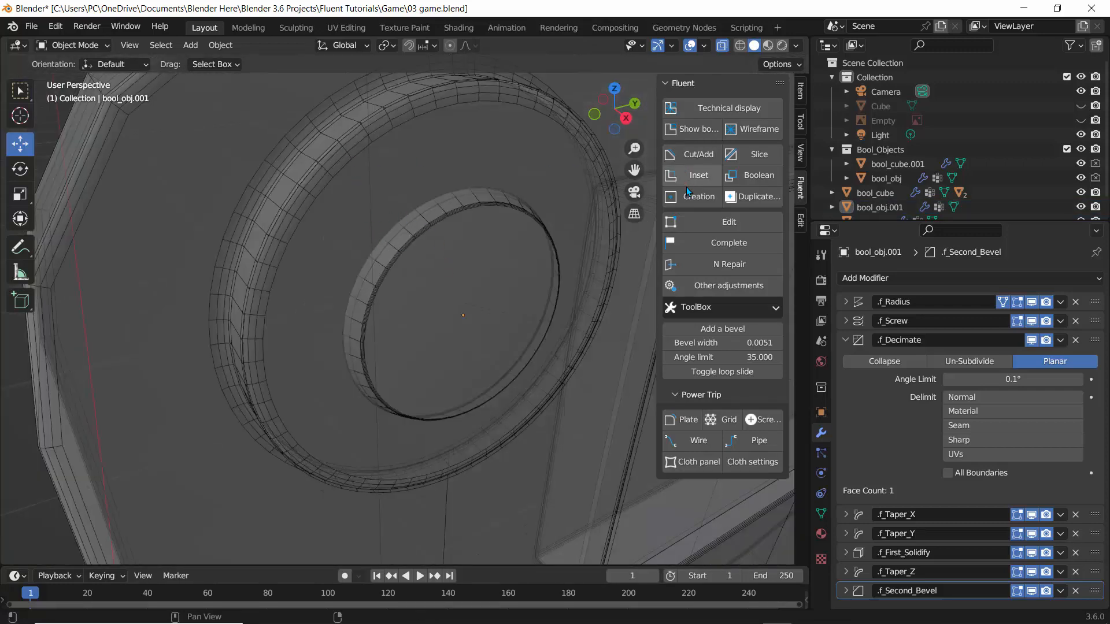
pyautogui.click(323, 181)
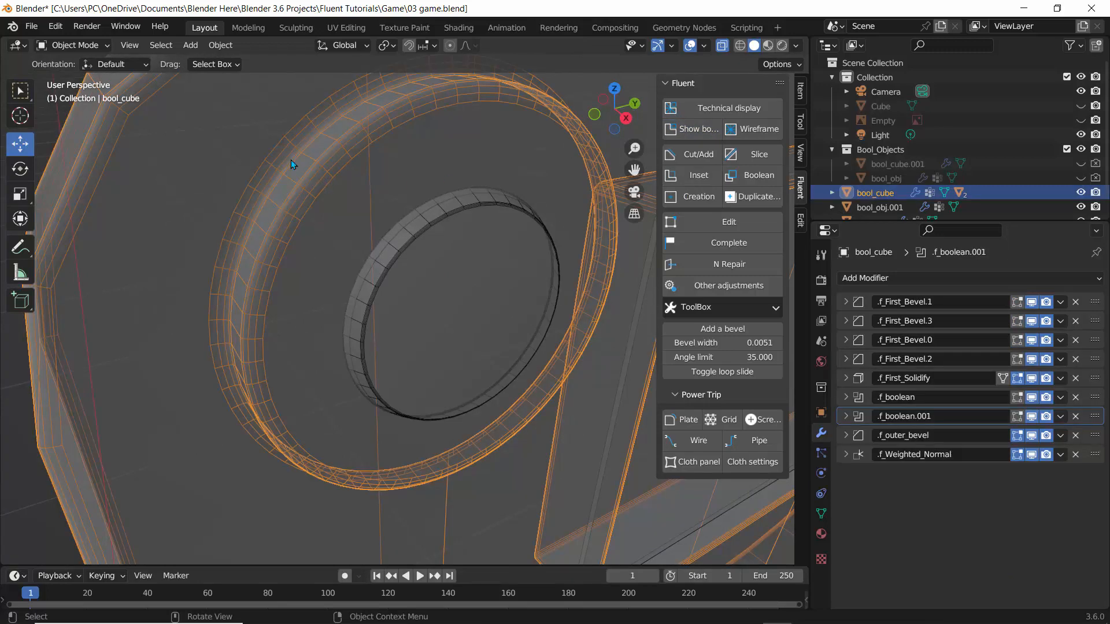
pyautogui.click(409, 237)
pyautogui.scroll(-2, 404, 238)
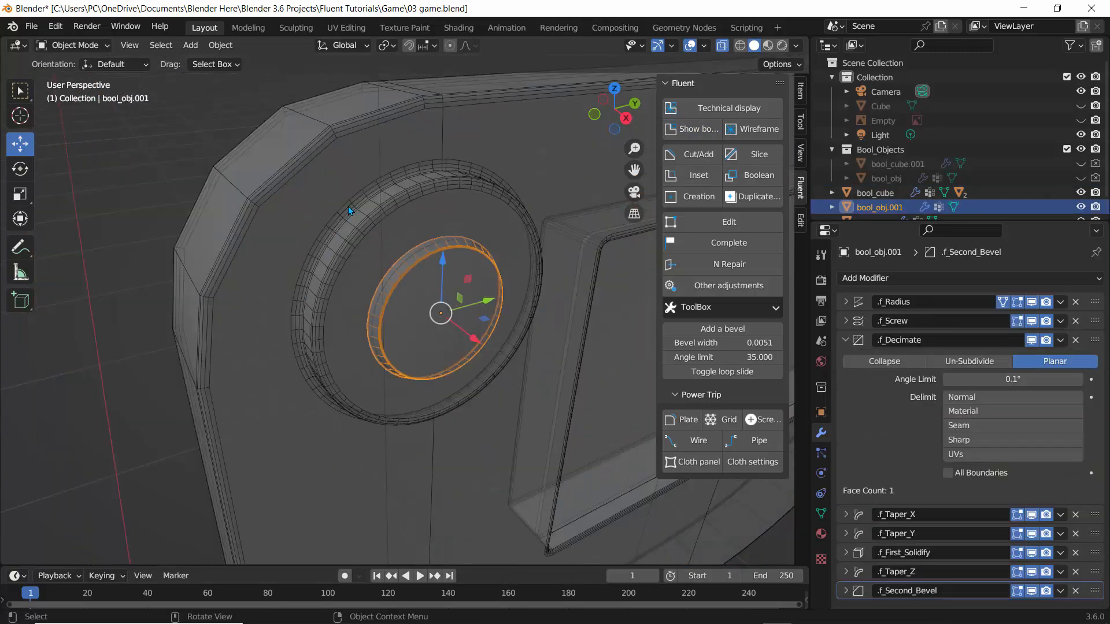
pyautogui.click(350, 213)
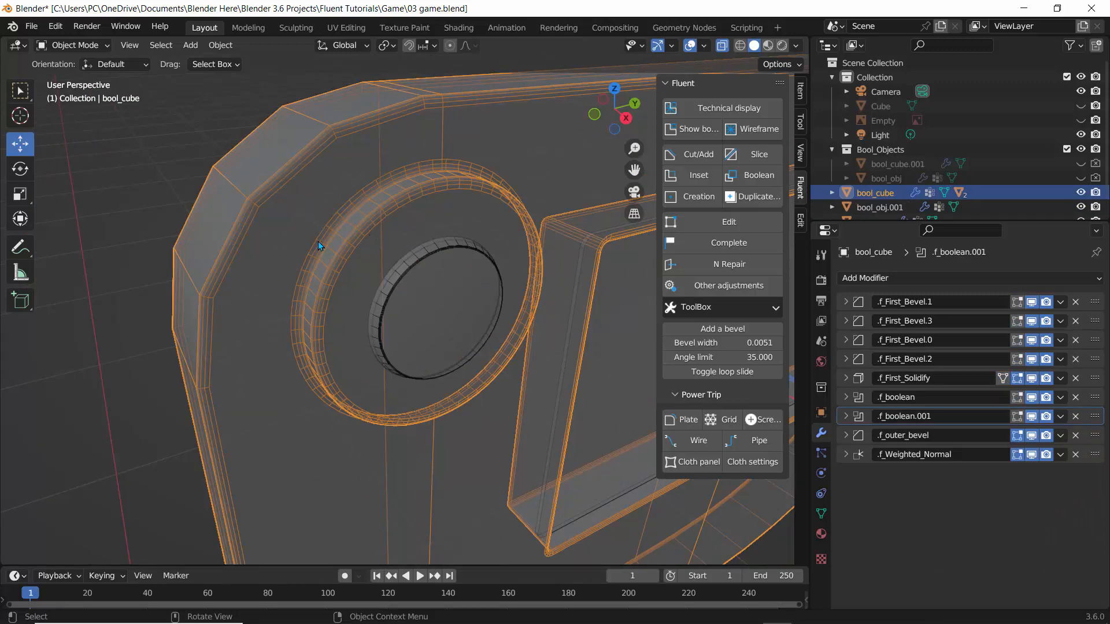
pyautogui.moveTo(319, 242); pyautogui.dragTo(250, 206, button='middle')
pyautogui.click(251, 205)
pyautogui.moveTo(467, 192)
pyautogui.mouseDown(button='middle')
pyautogui.moveTo(324, 148)
pyautogui.moveTo(409, 137)
pyautogui.mouseUp(button='middle')
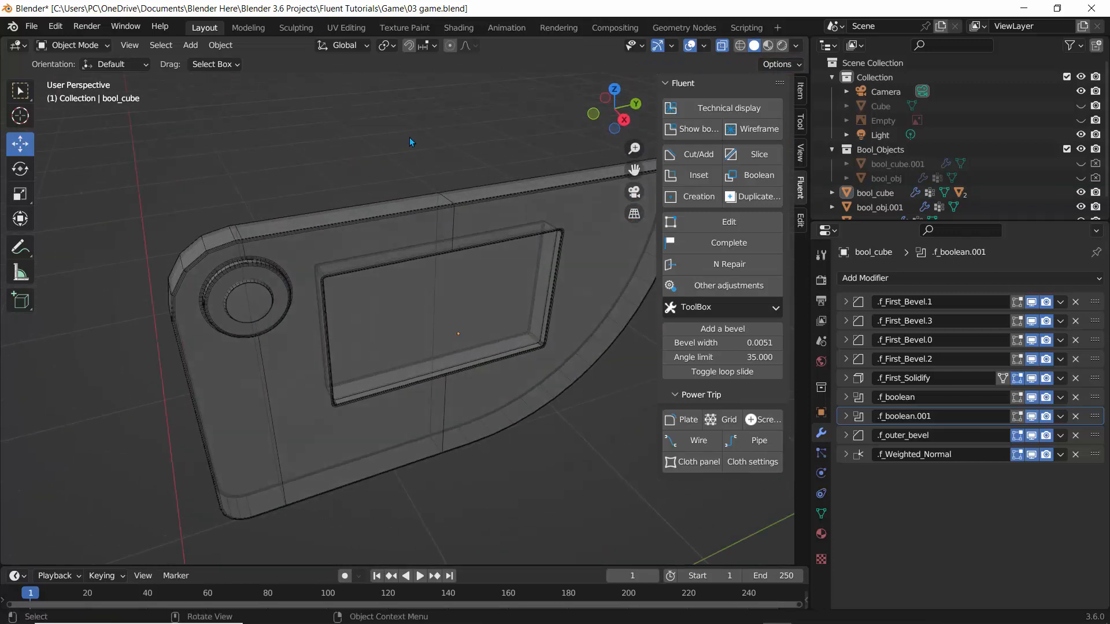
# Turn off X-ray view and unhide the Empty reference sketch to compare the device against it.
pyautogui.click(722, 45)
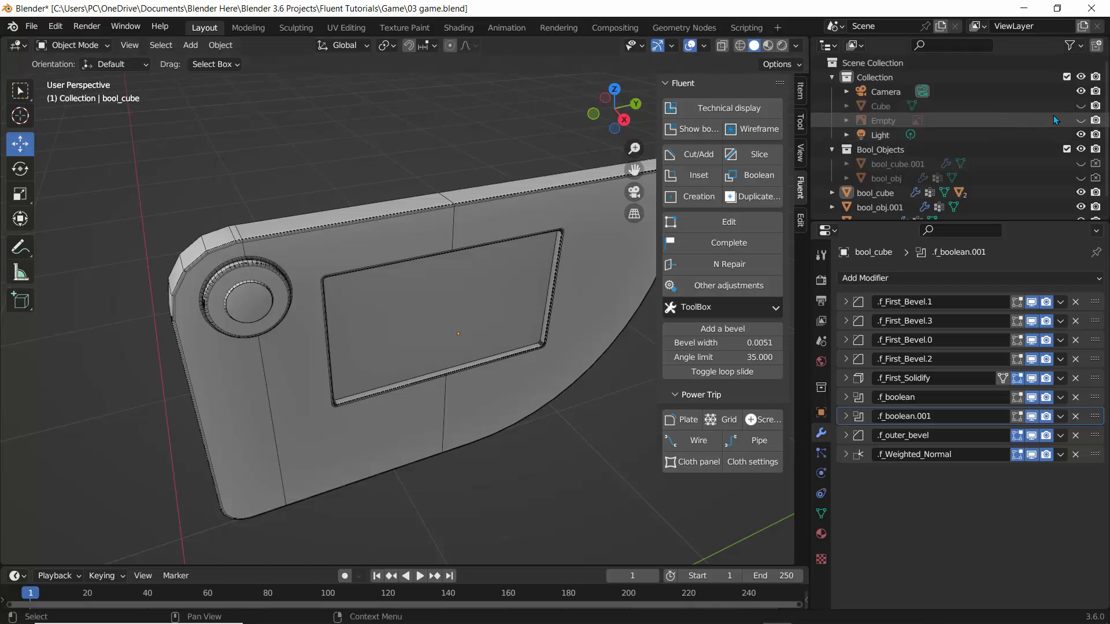
pyautogui.click(1078, 120)
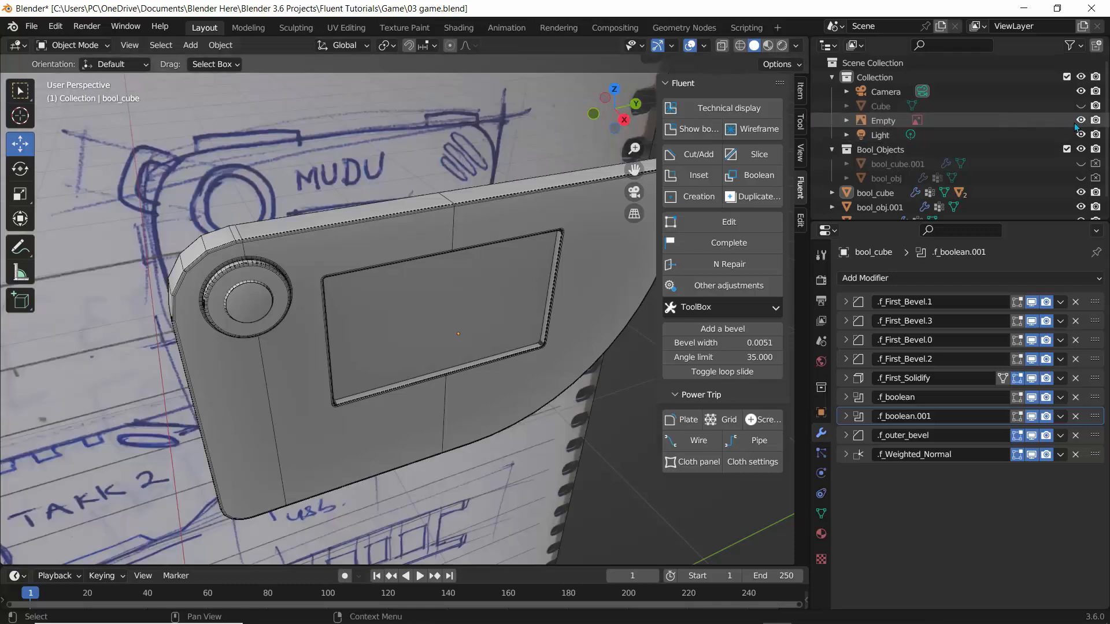
pyautogui.moveTo(491, 173)
pyautogui.mouseDown(button='middle')
pyautogui.moveTo(415, 169)
pyautogui.moveTo(342, 213)
pyautogui.moveTo(345, 265)
pyautogui.moveTo(393, 231)
pyautogui.mouseUp(button='middle')
pyautogui.scroll(5, 345, 265)
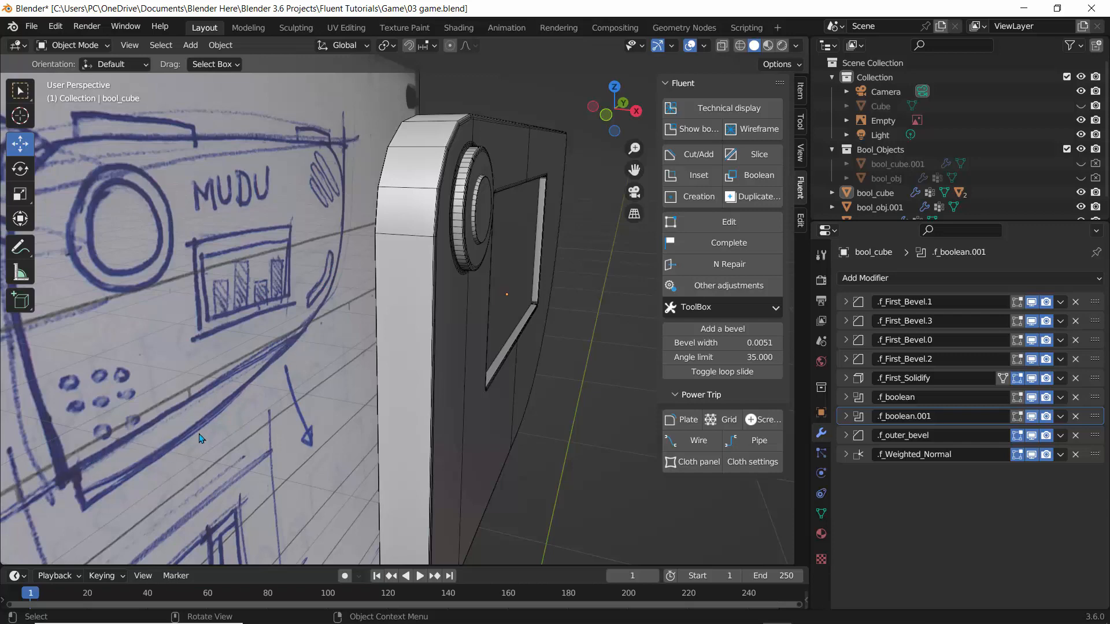
pyautogui.scroll(-4, 282, 265)
pyautogui.moveTo(282, 265)
pyautogui.mouseDown(button='middle')
pyautogui.moveTo(238, 242)
pyautogui.moveTo(274, 218)
pyautogui.moveTo(315, 227)
pyautogui.mouseUp(button='middle')
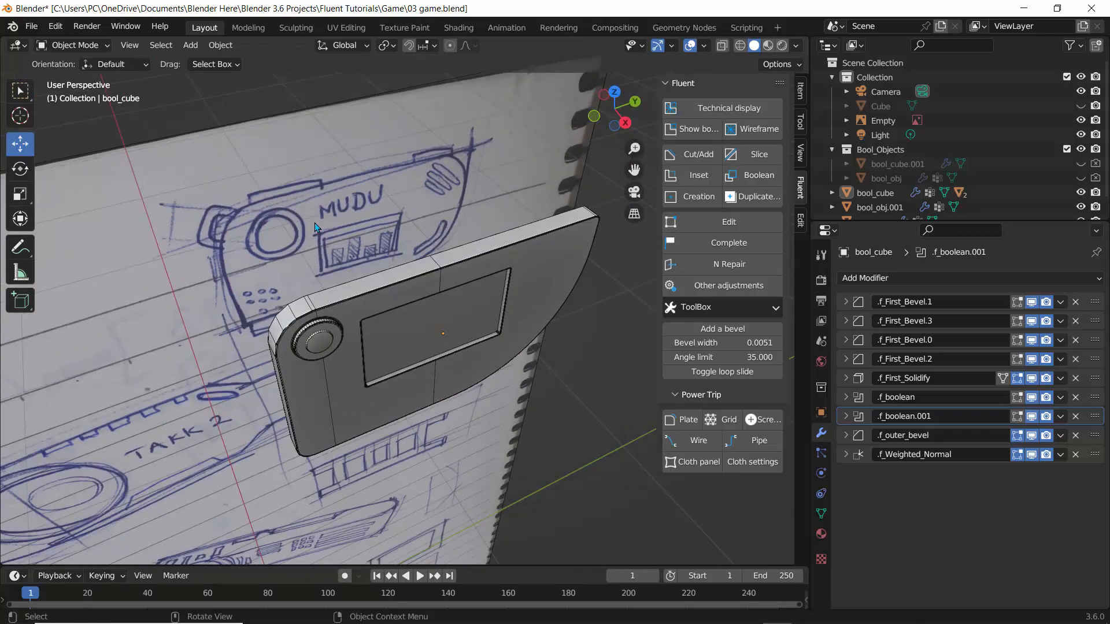